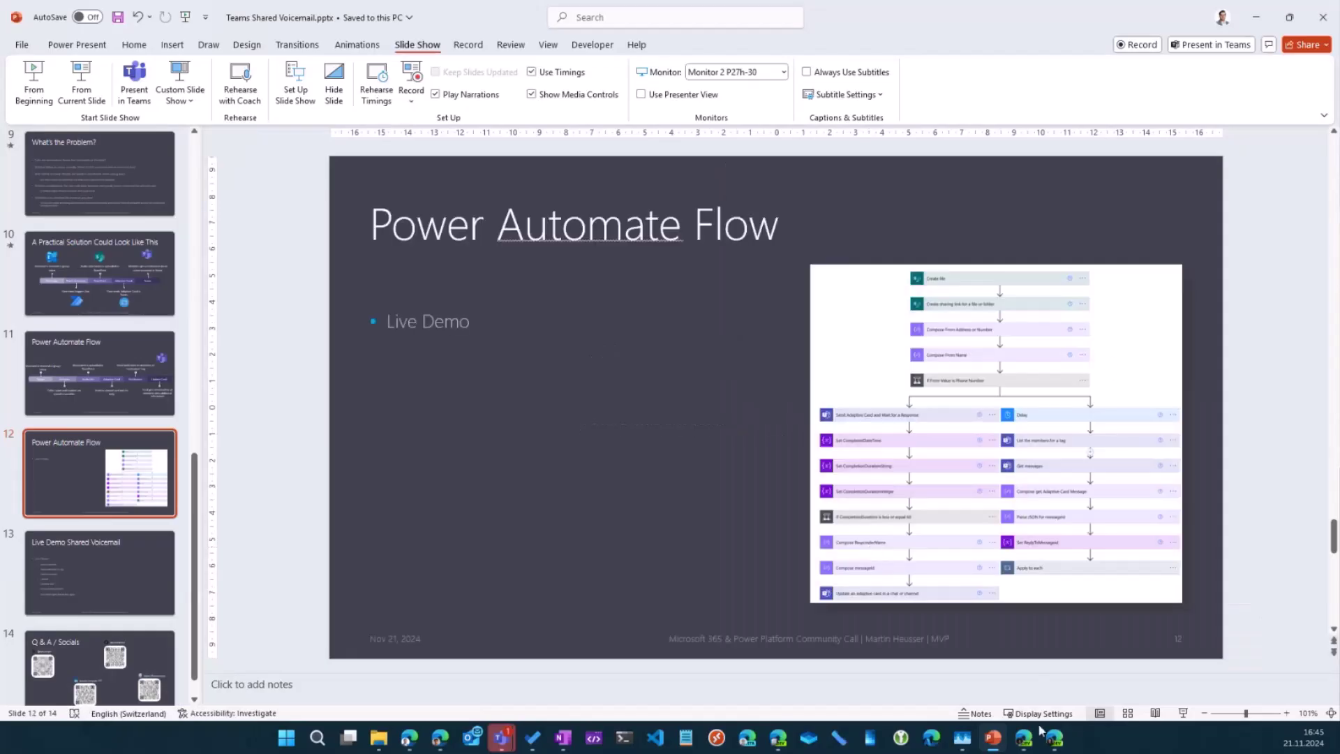
Check the shared voicemail in the other user's Outlook mailbox and its recipient group's contact card
click(1031, 738)
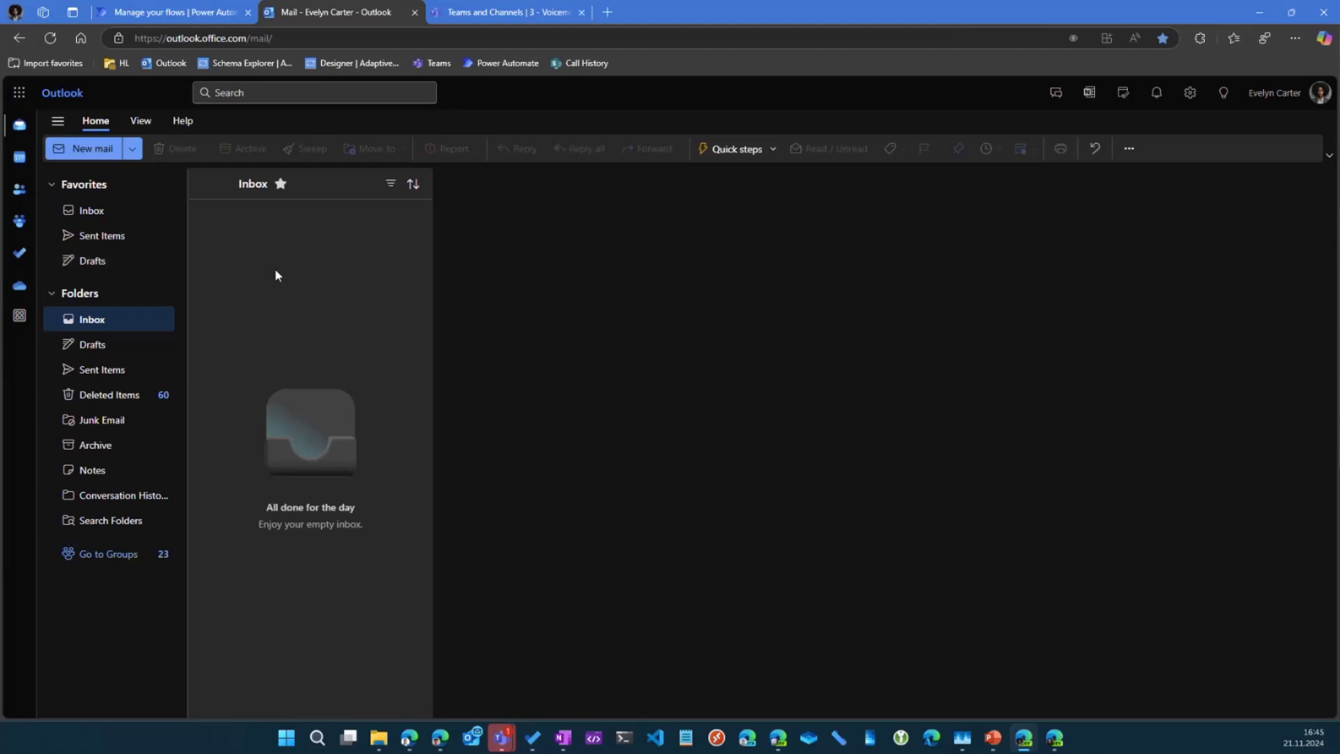
click(1056, 740)
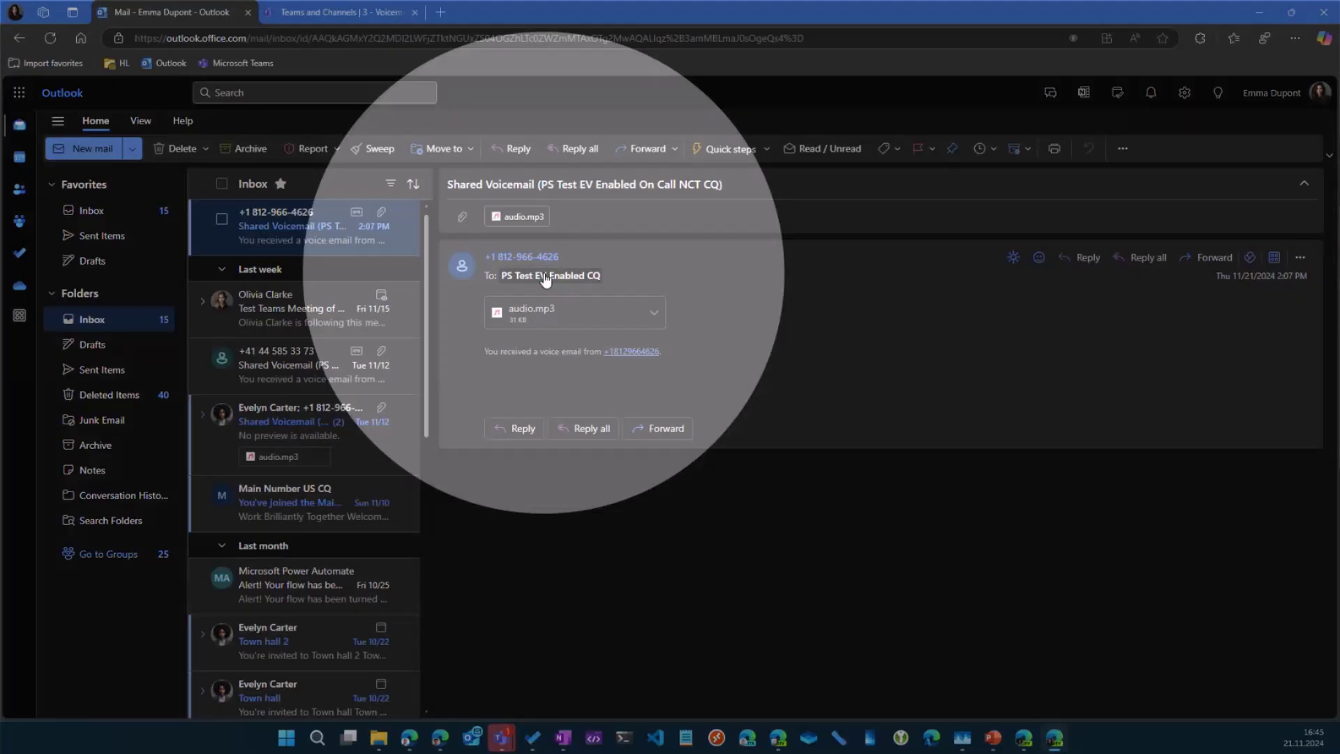
click(504, 278)
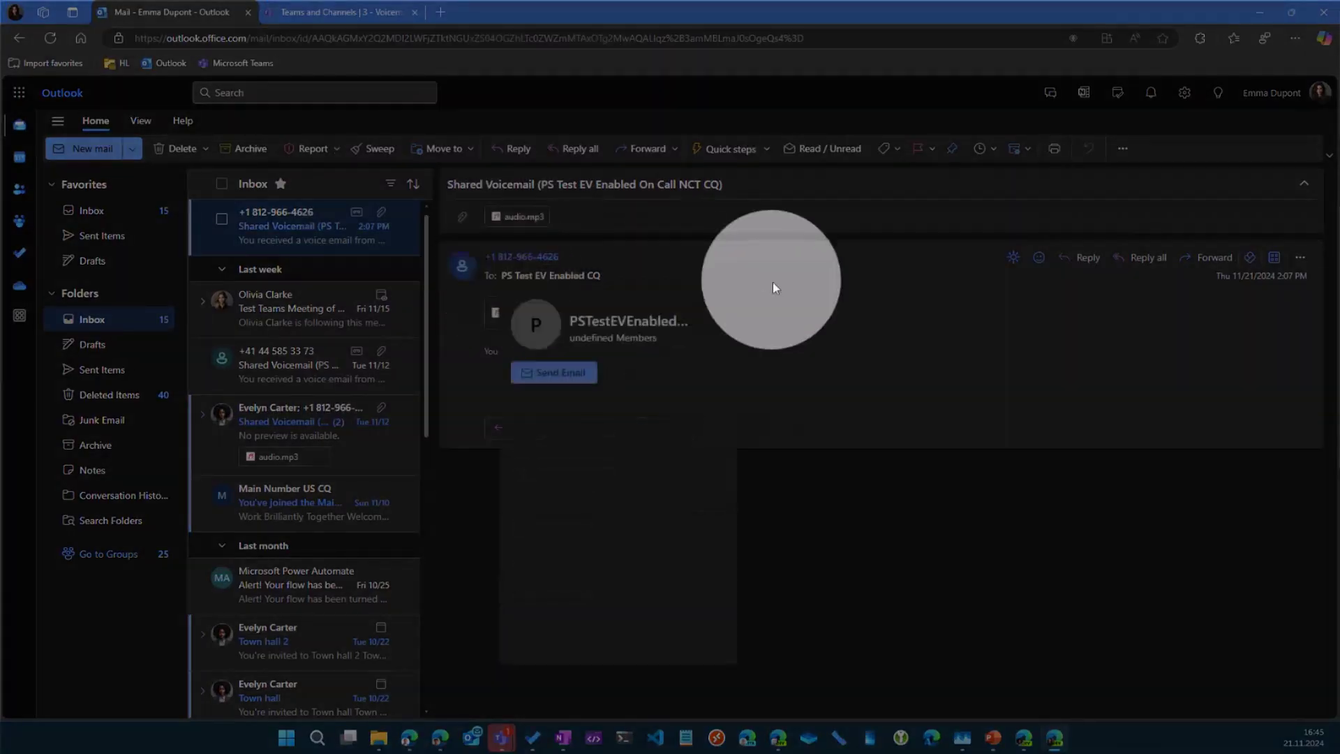
click(772, 282)
click(758, 280)
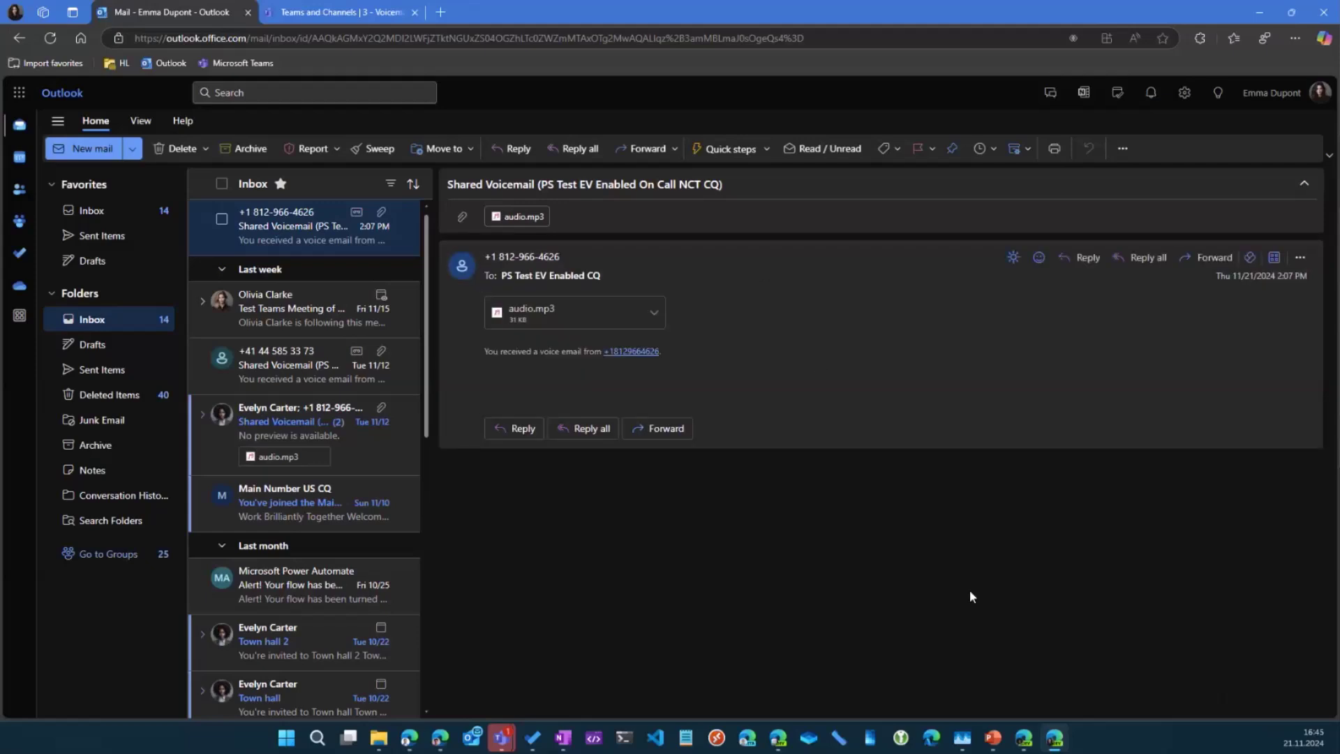
Open the newest voicemail in the PS Test EV Enabled CQ group inbox, then view the flow's details
click(1027, 747)
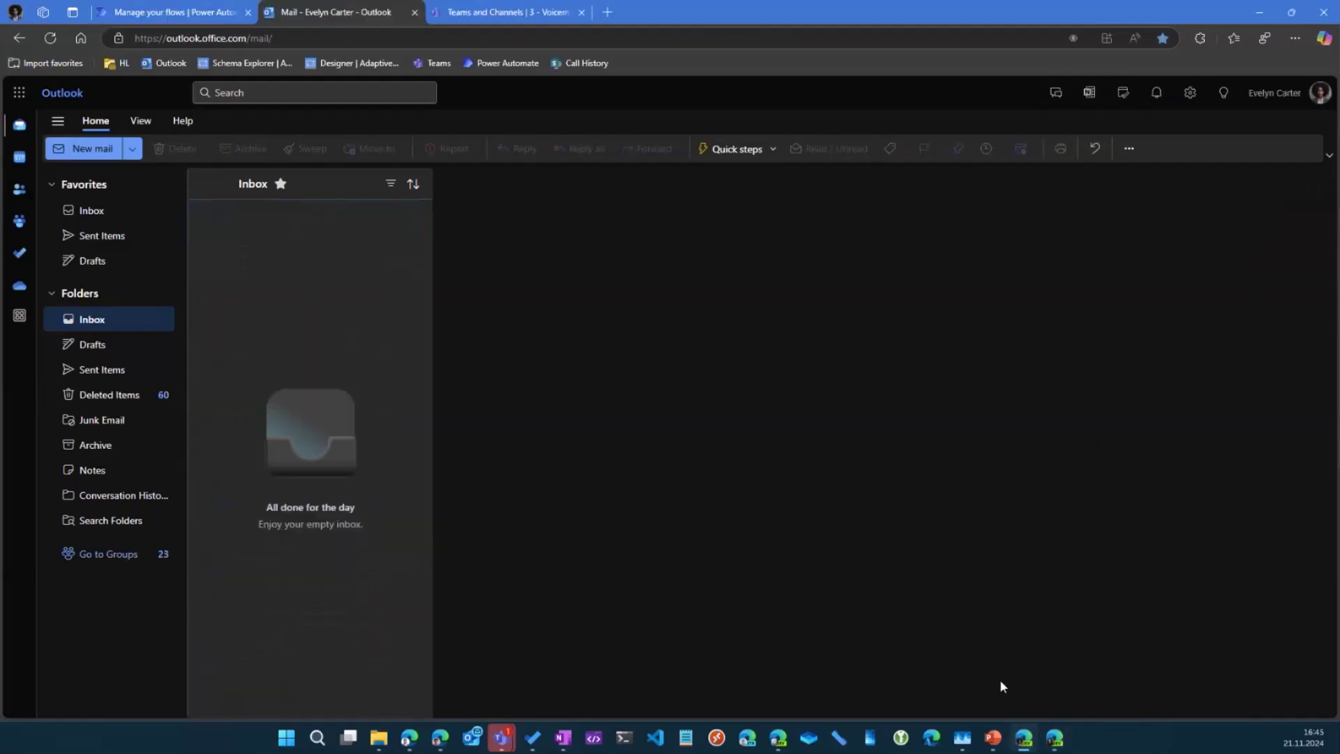
click(22, 224)
click(290, 323)
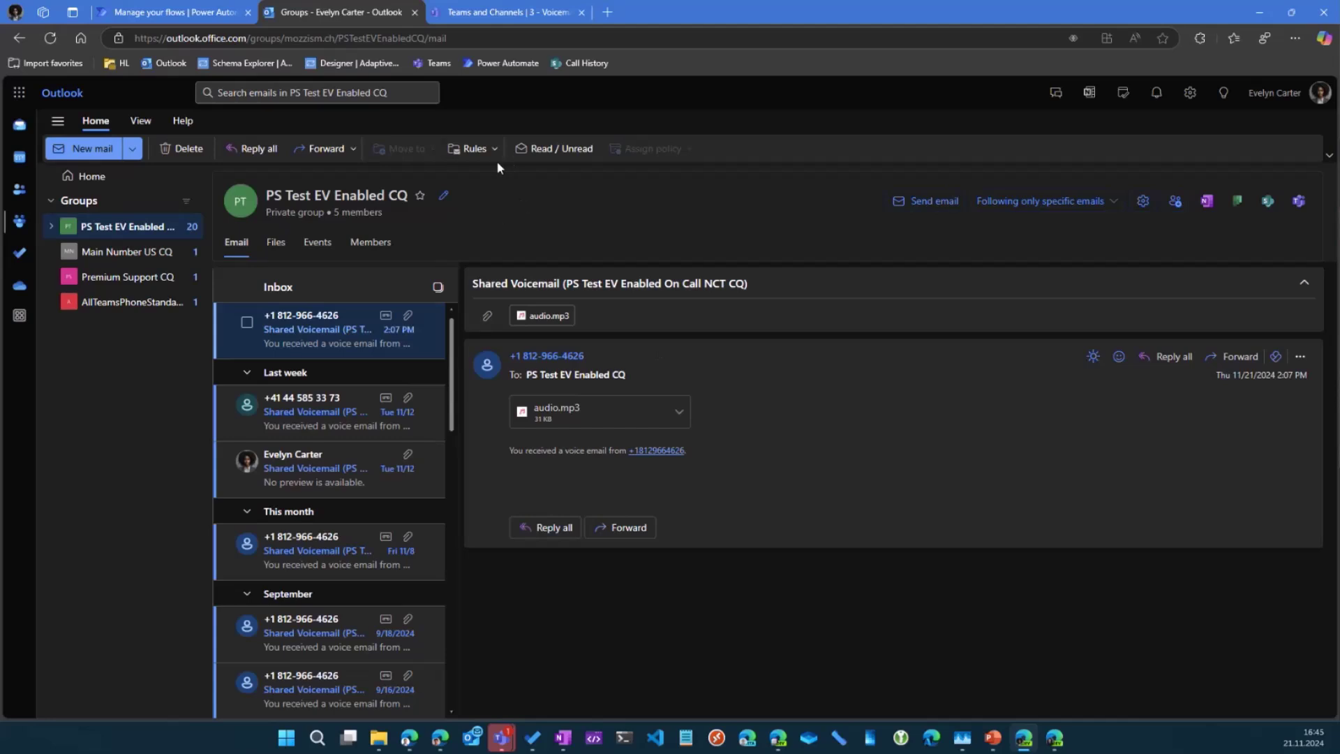
click(158, 15)
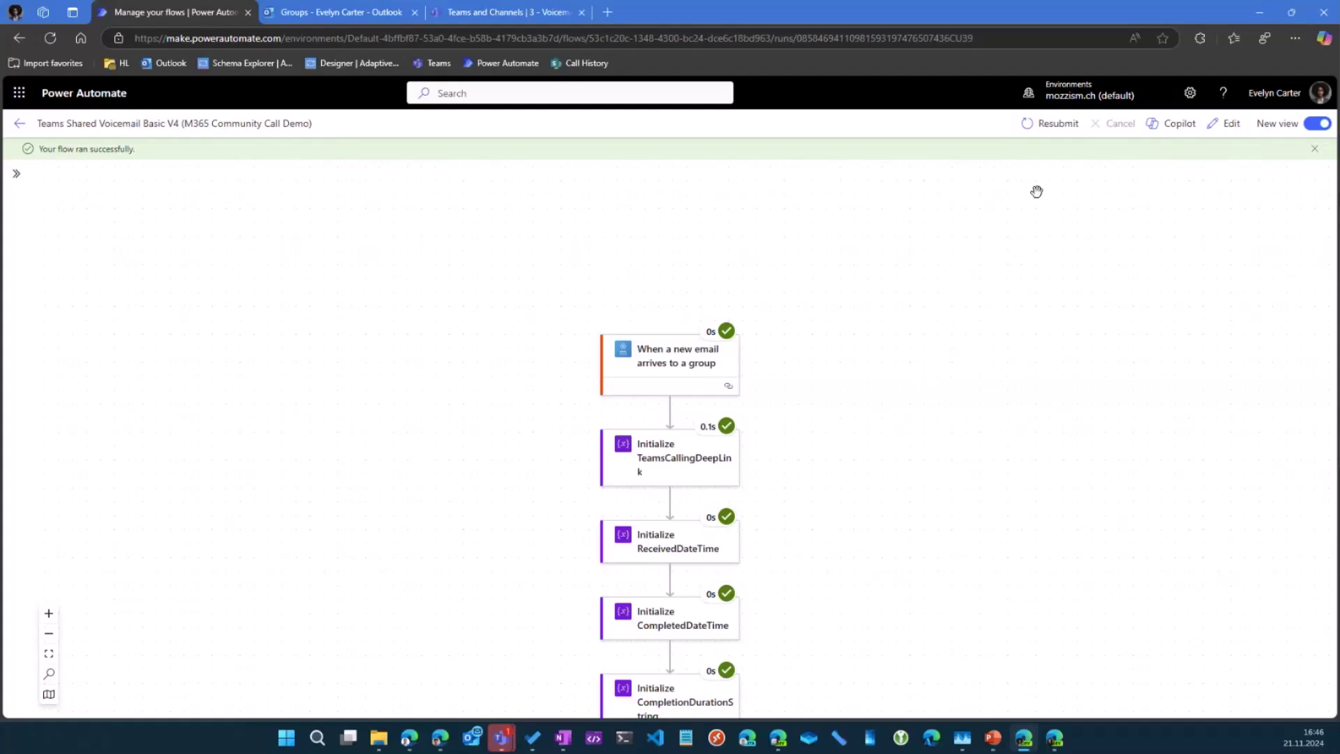
Resubmit the earlier successful run of the Teams Shared Voicemail Basic V4 flow
click(1041, 128)
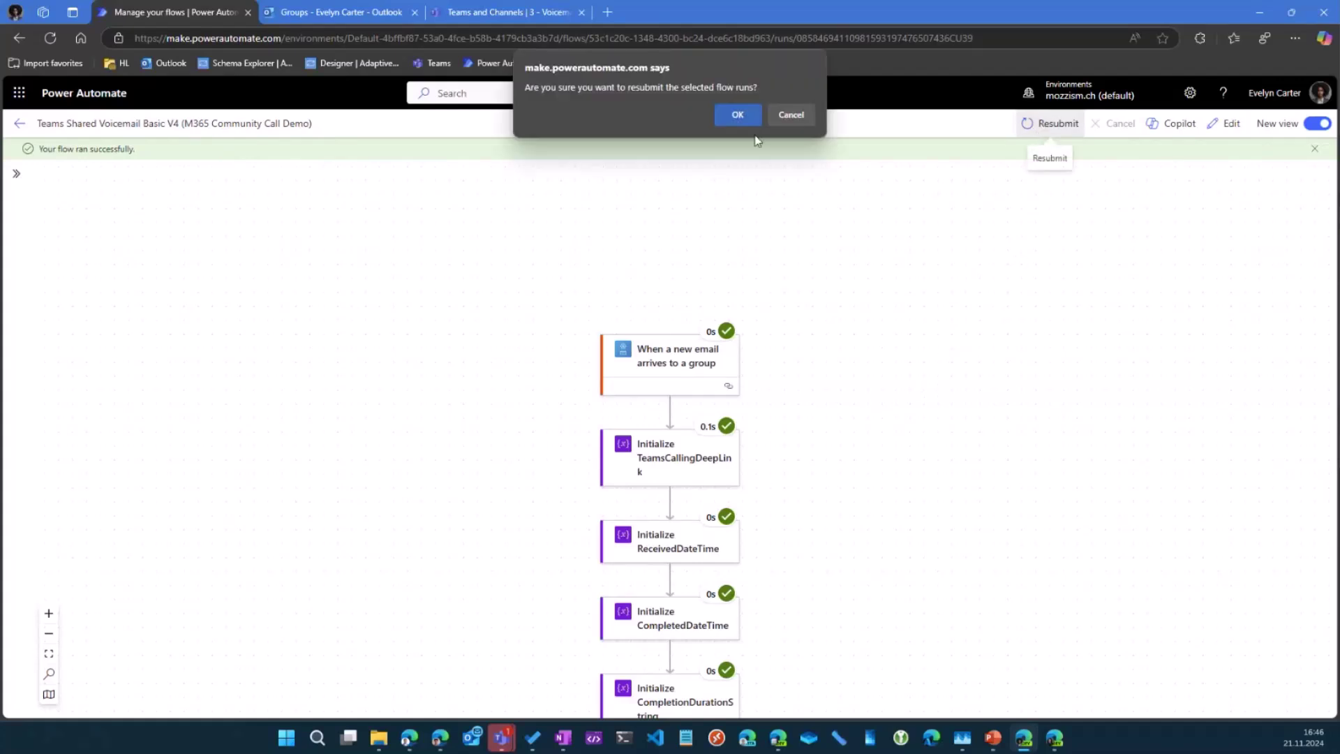
click(738, 116)
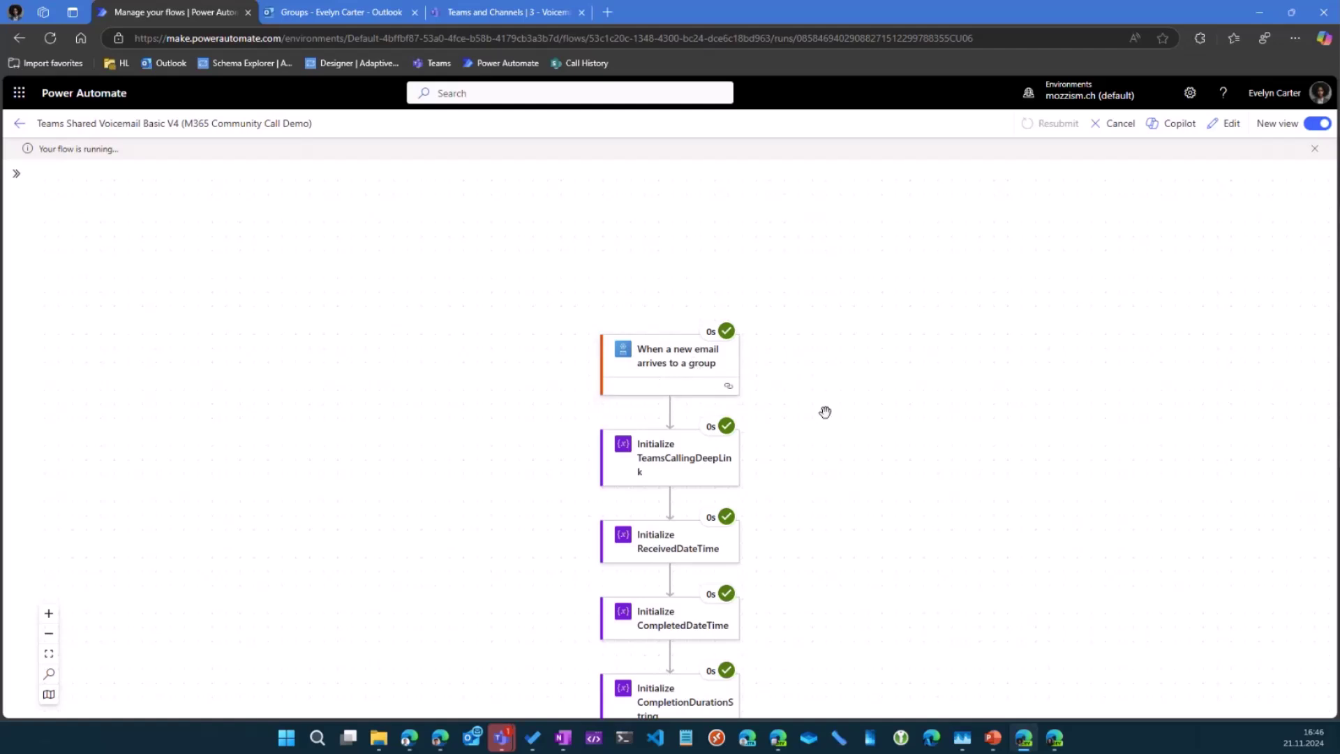
Review the running flow's variable initialisations, including CallBackCompleted, down to the Apply to each loops
scroll(810, 463, down, 3)
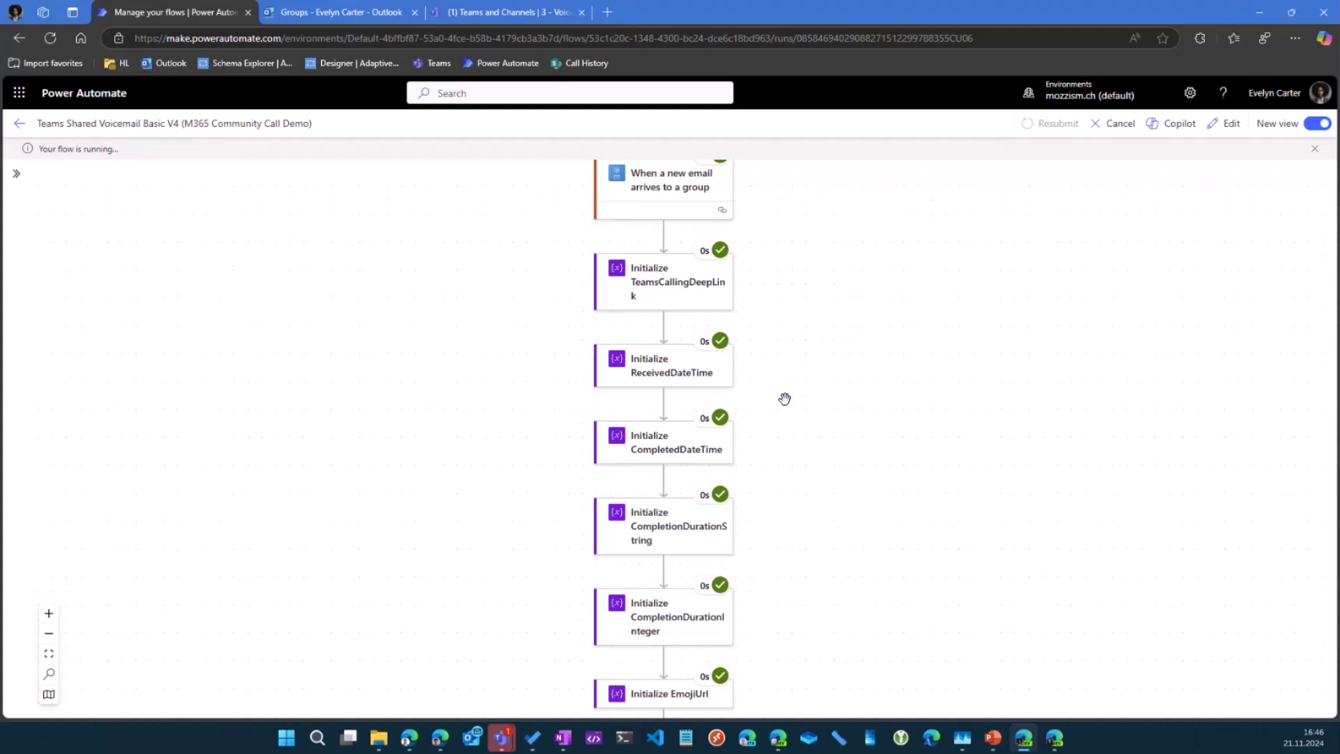
drag(828, 505, 841, 384)
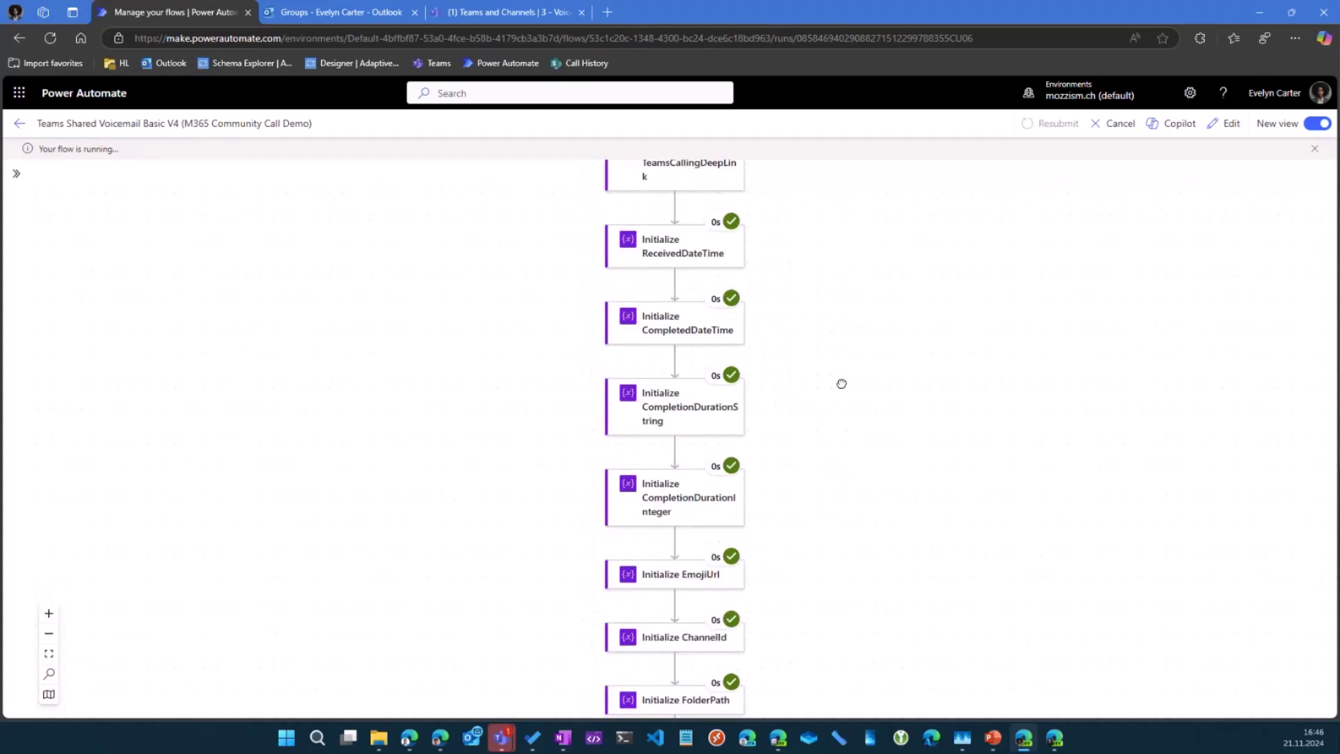
drag(849, 469, 855, 292)
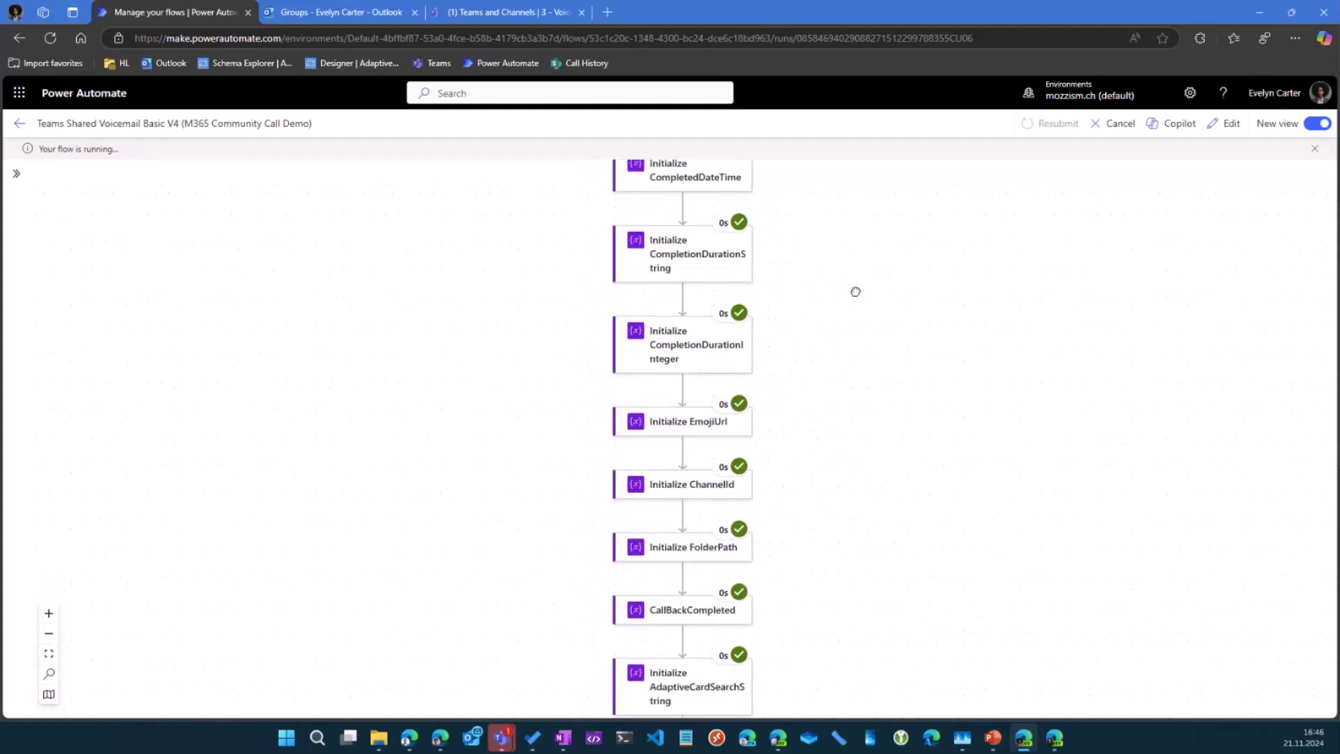
scroll(855, 291, down, 5)
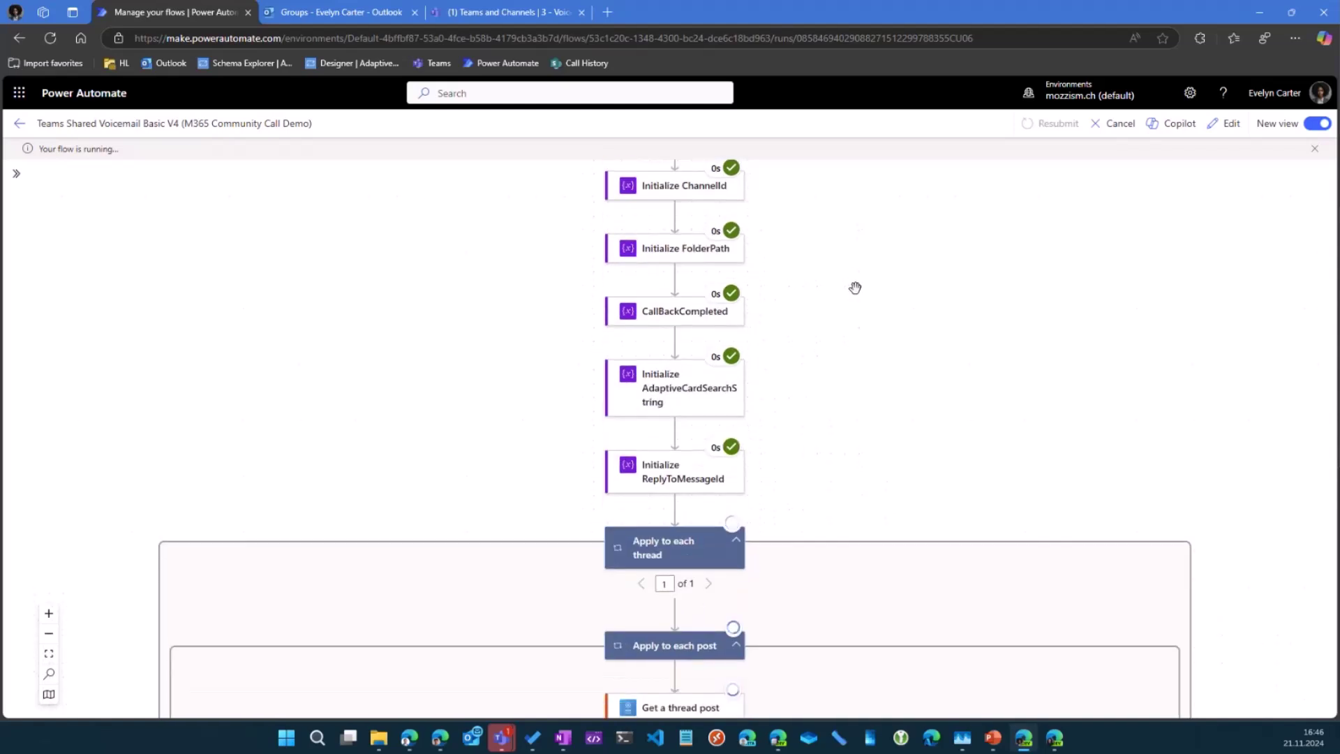
drag(870, 454, 870, 205)
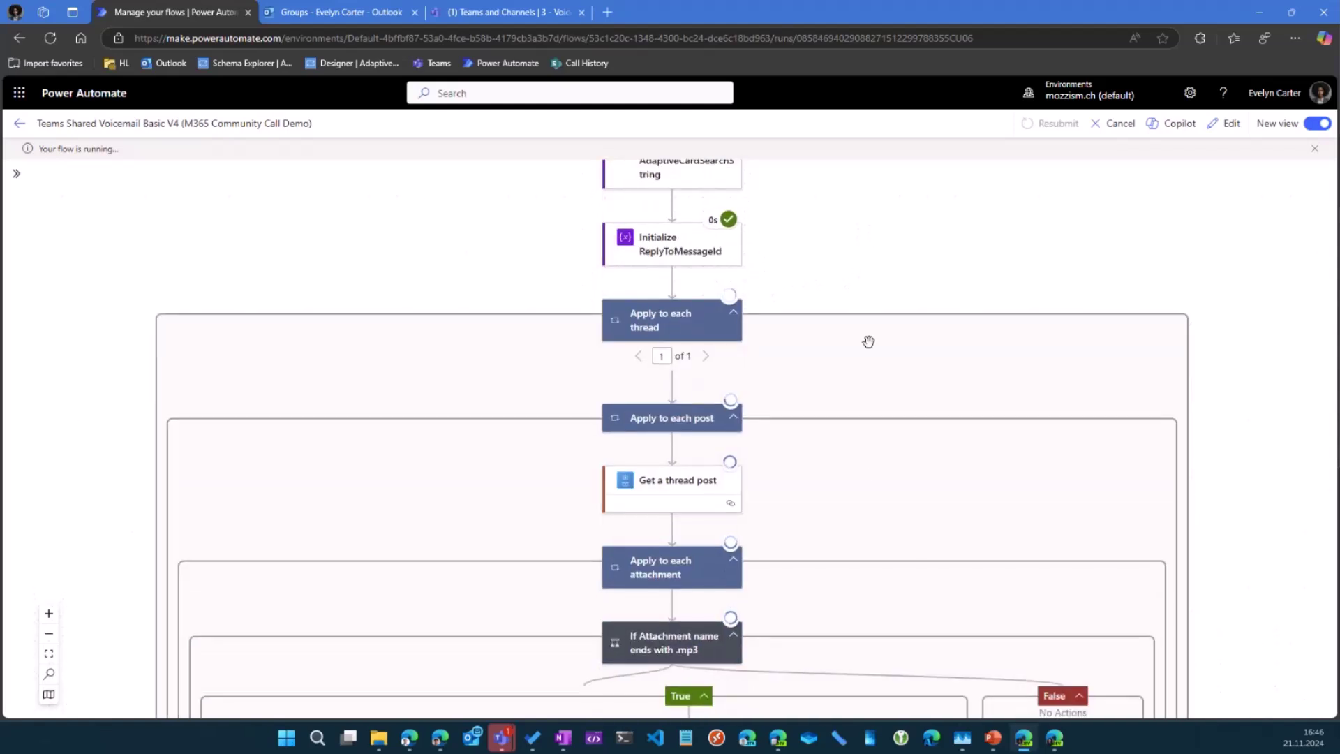
scroll(879, 388, down, 2)
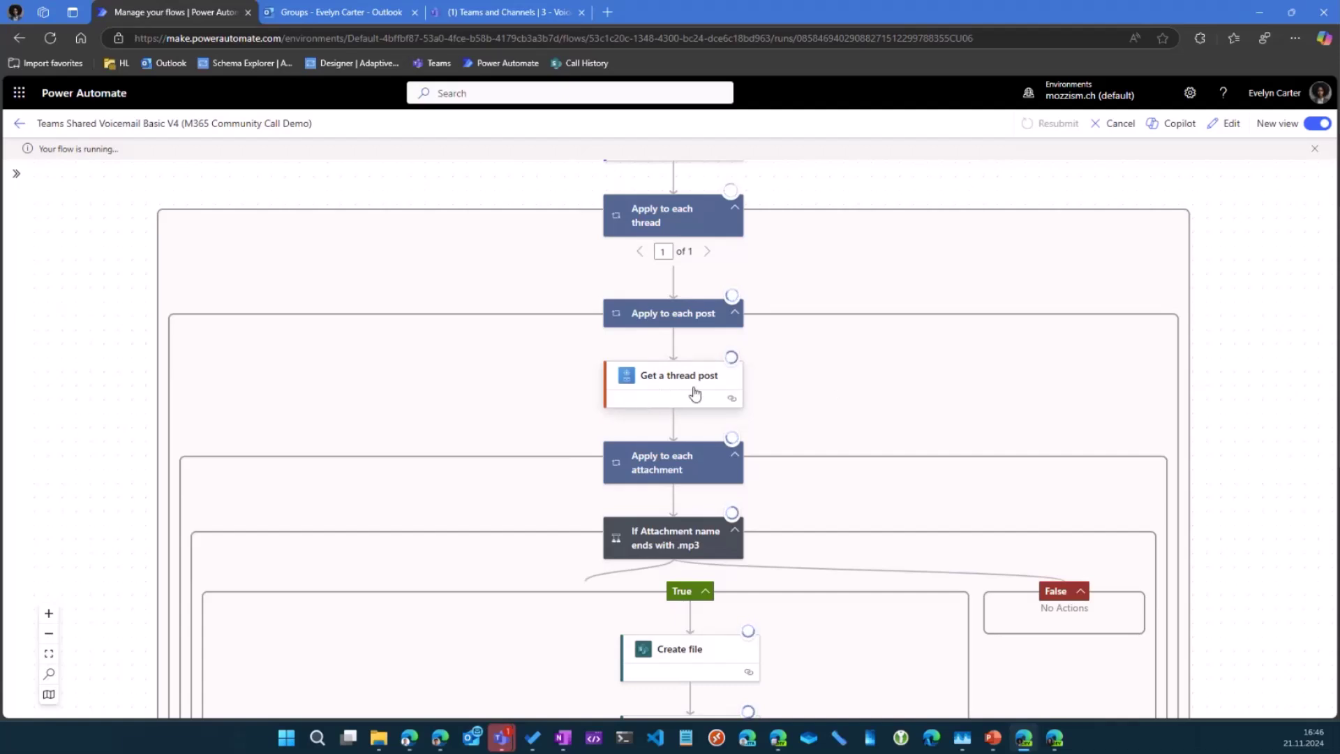
Review Create sharing link through the If CompletionDuration condition, then check the card in Teams
drag(807, 463, 824, 214)
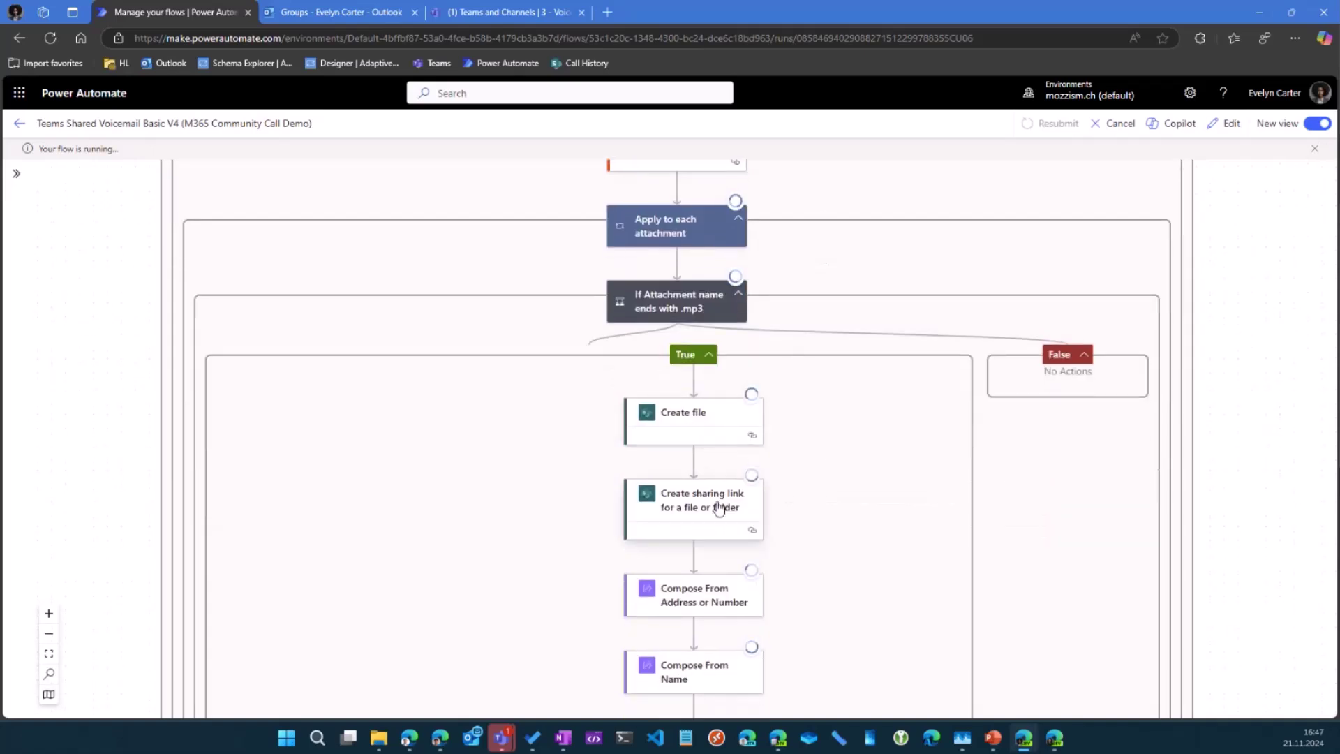
drag(849, 556, 856, 316)
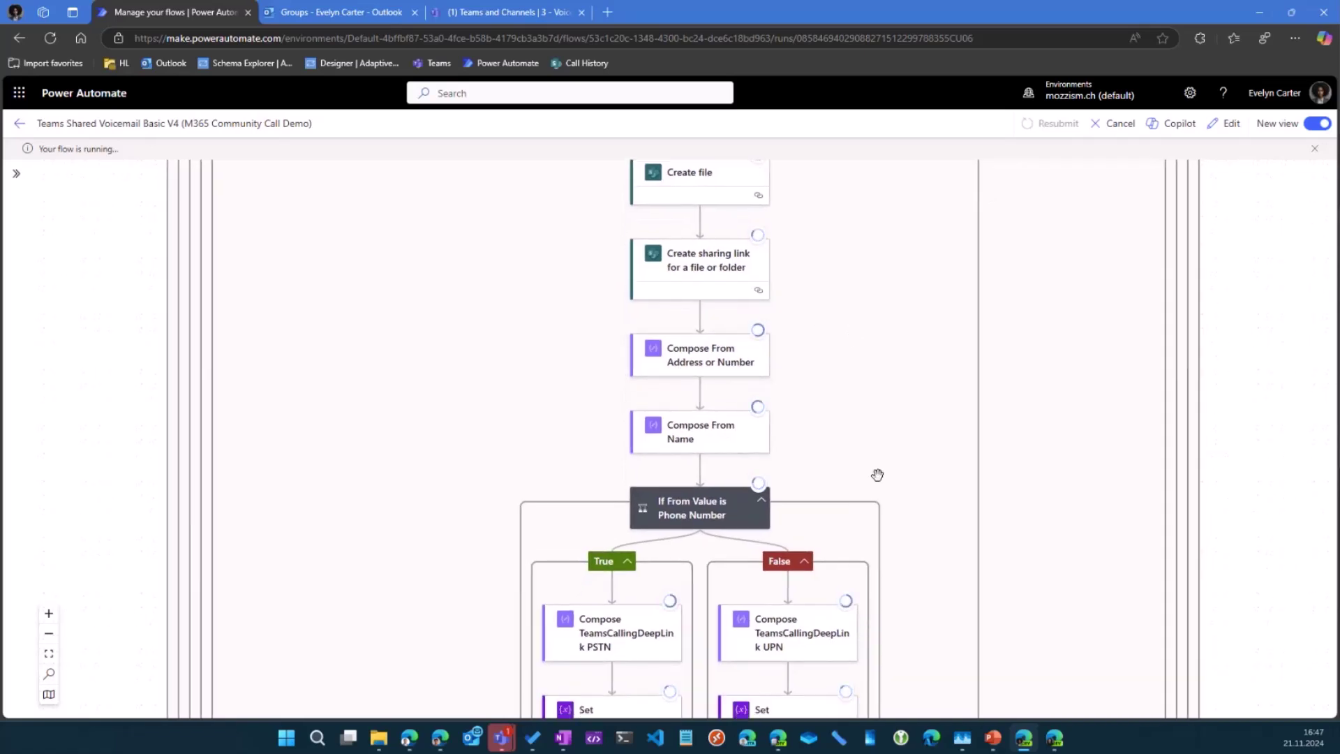
drag(877, 474, 848, 272)
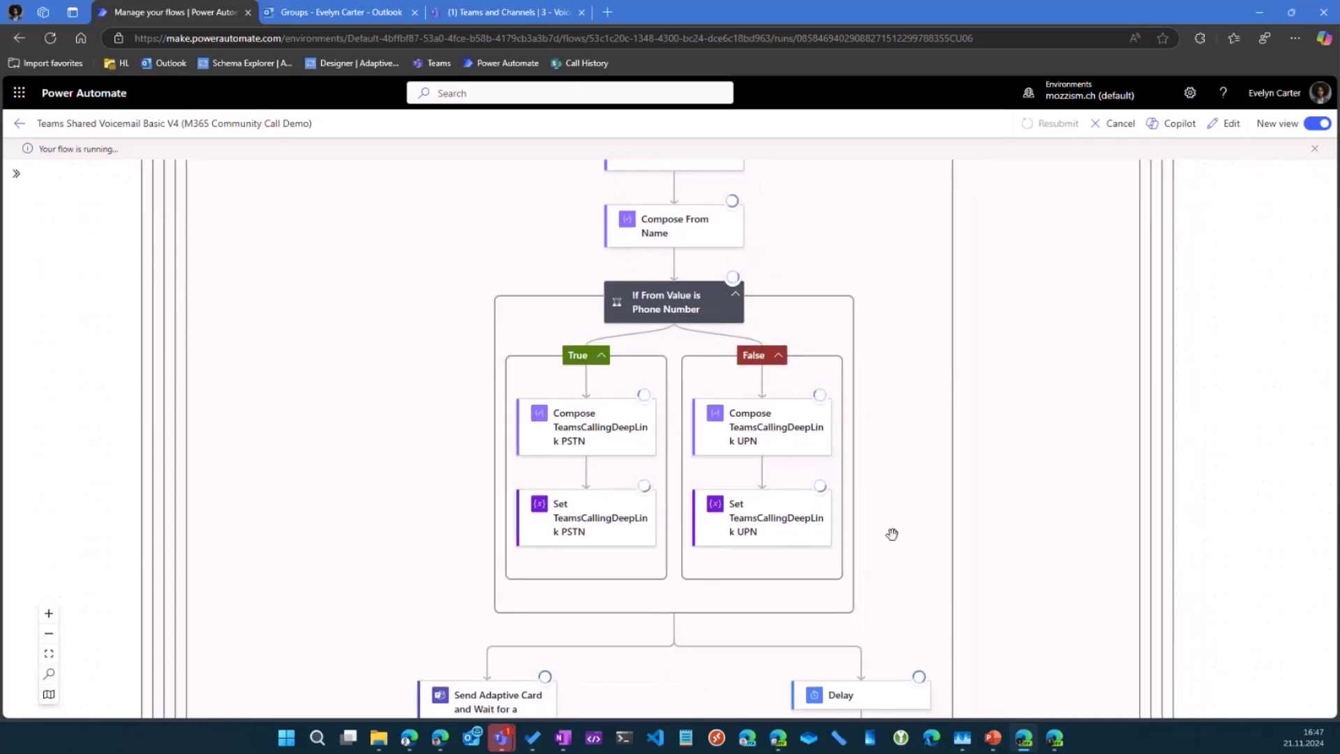
drag(894, 577, 857, 219)
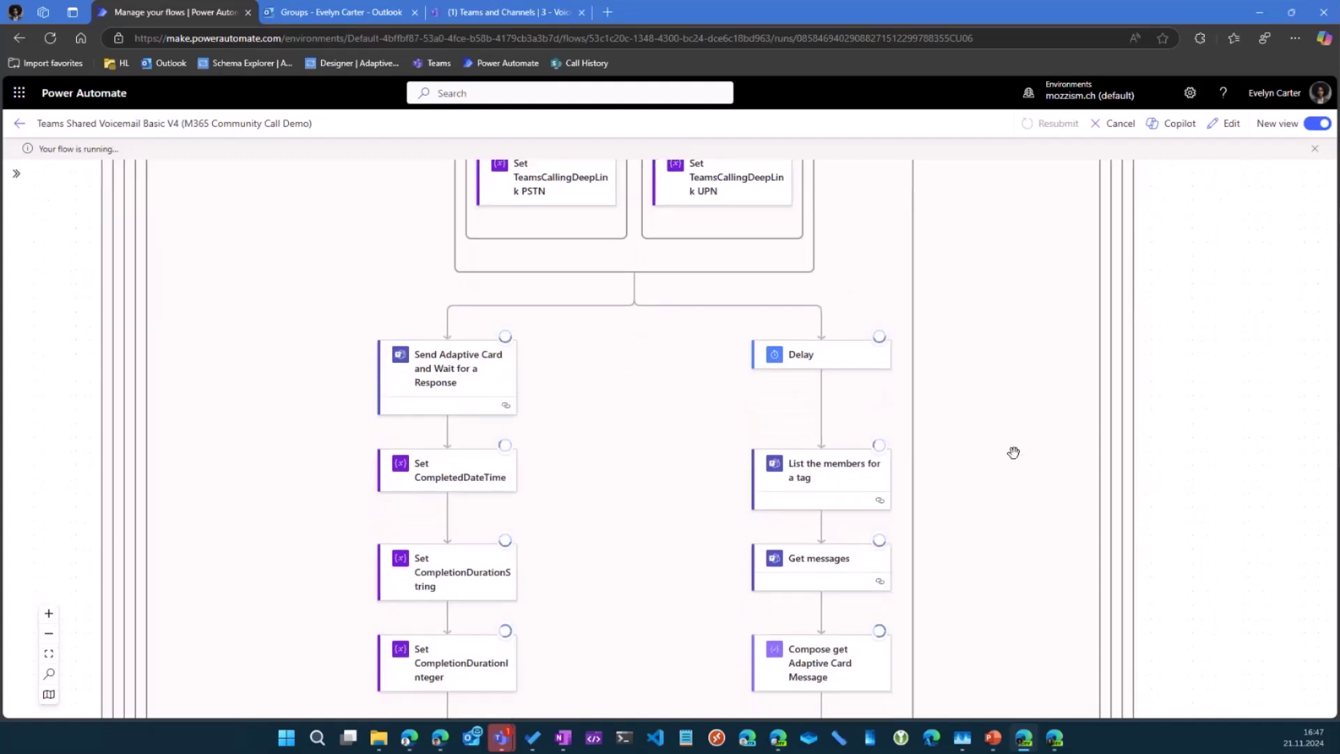
drag(1013, 452, 1067, 449)
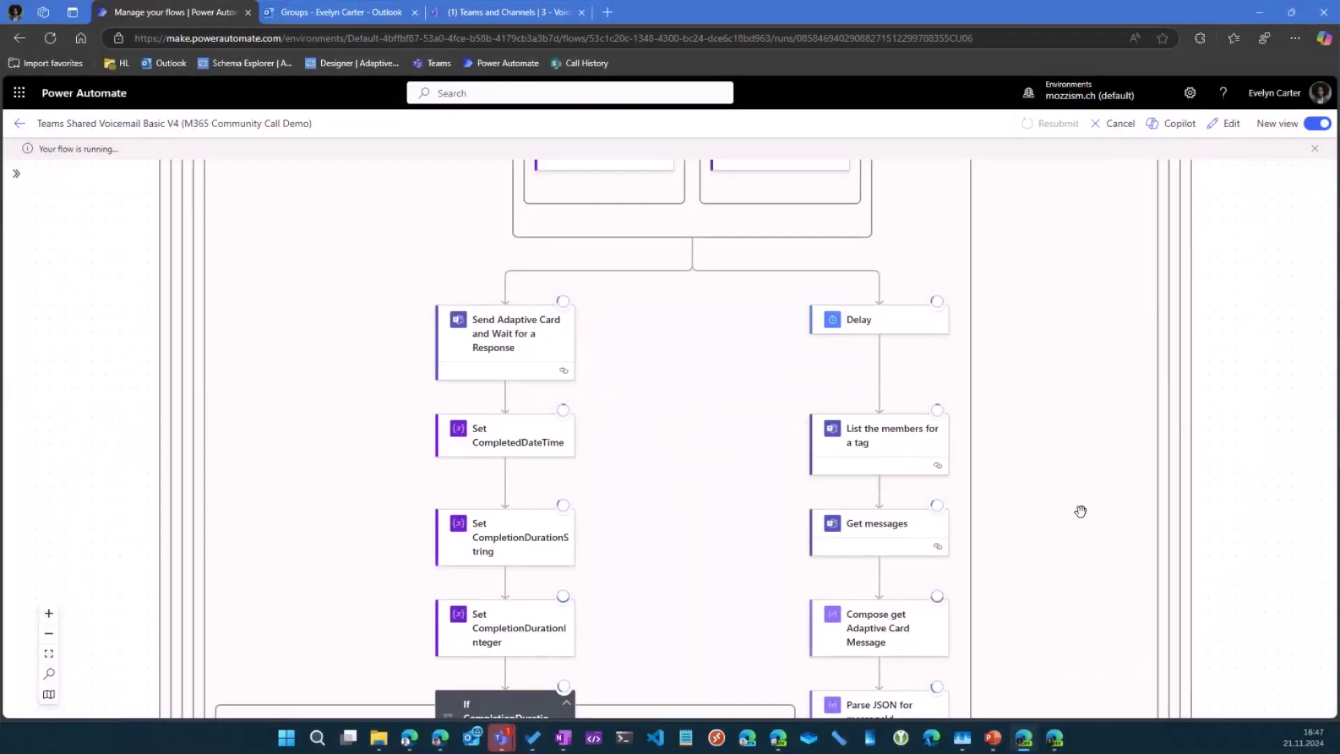
scroll(1059, 489, down, 1)
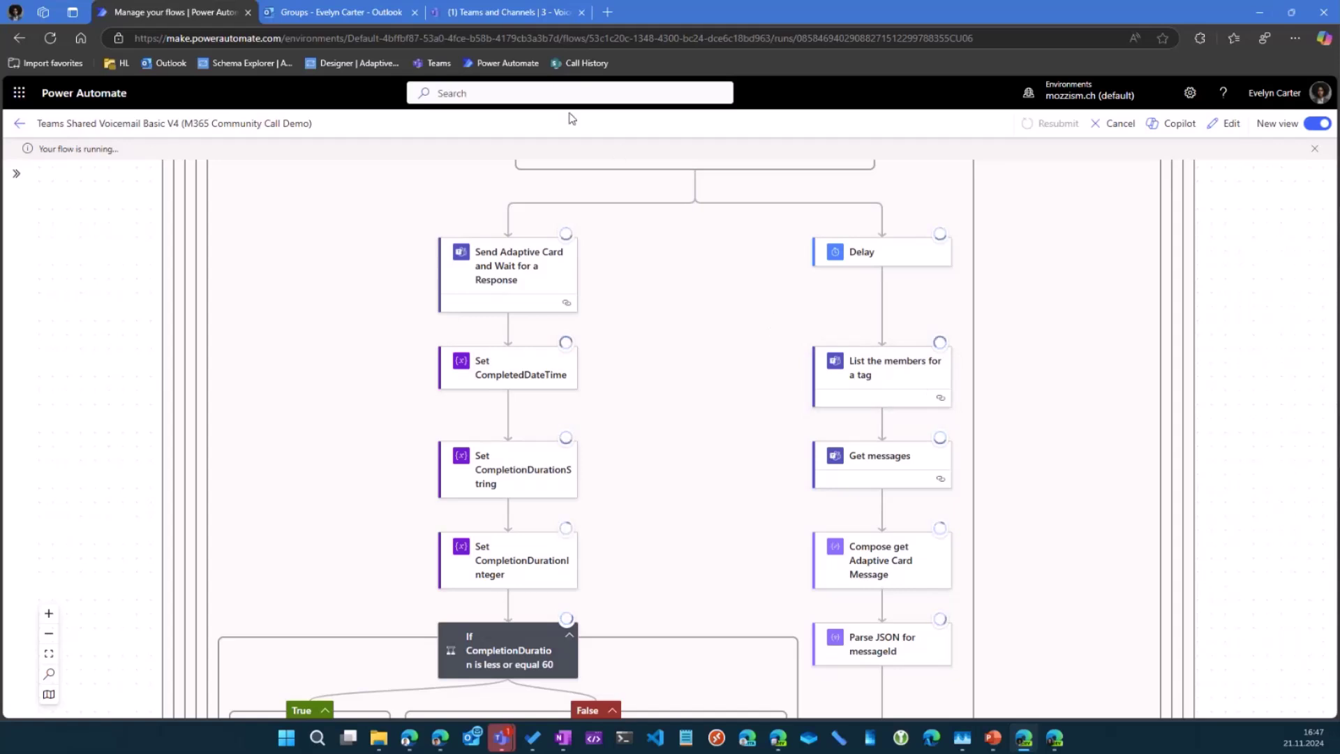
click(481, 19)
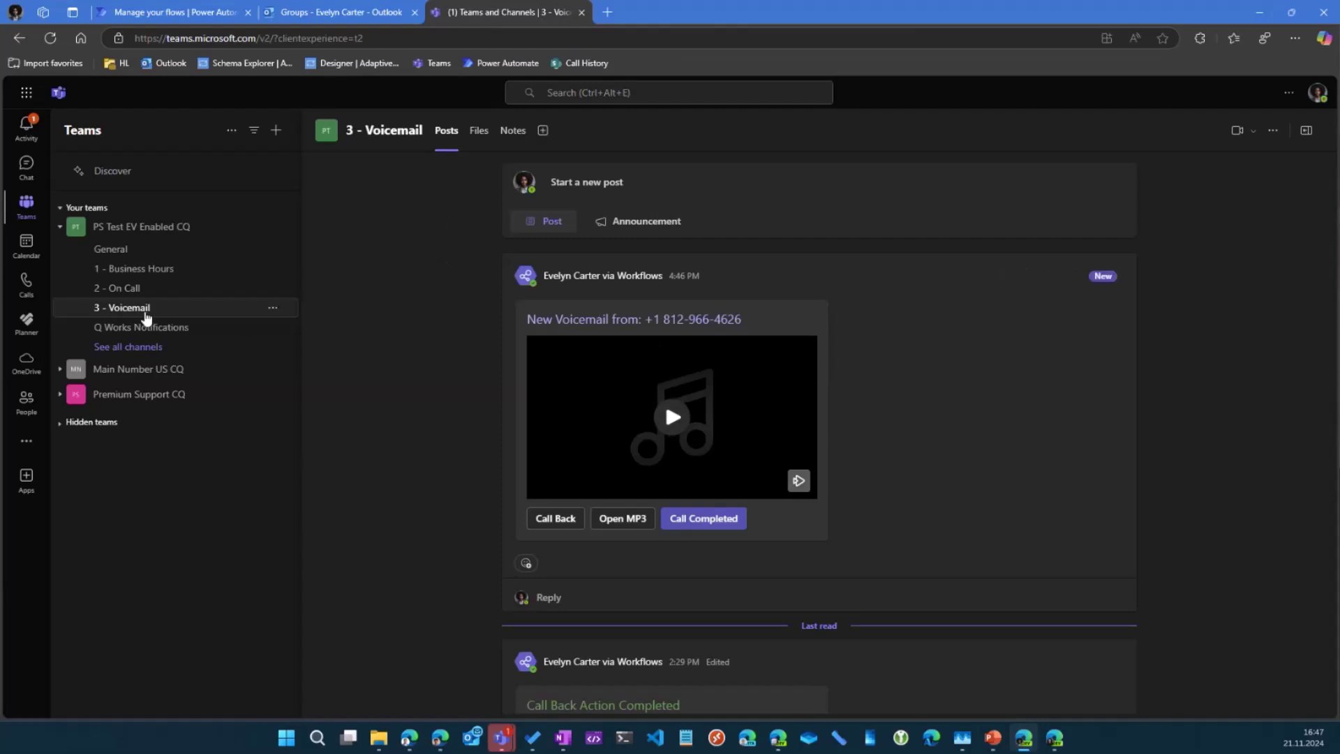
Open the New Voicemail activity and inspect the 3 - Voicemail channel notifications without changing them
click(27, 130)
click(129, 213)
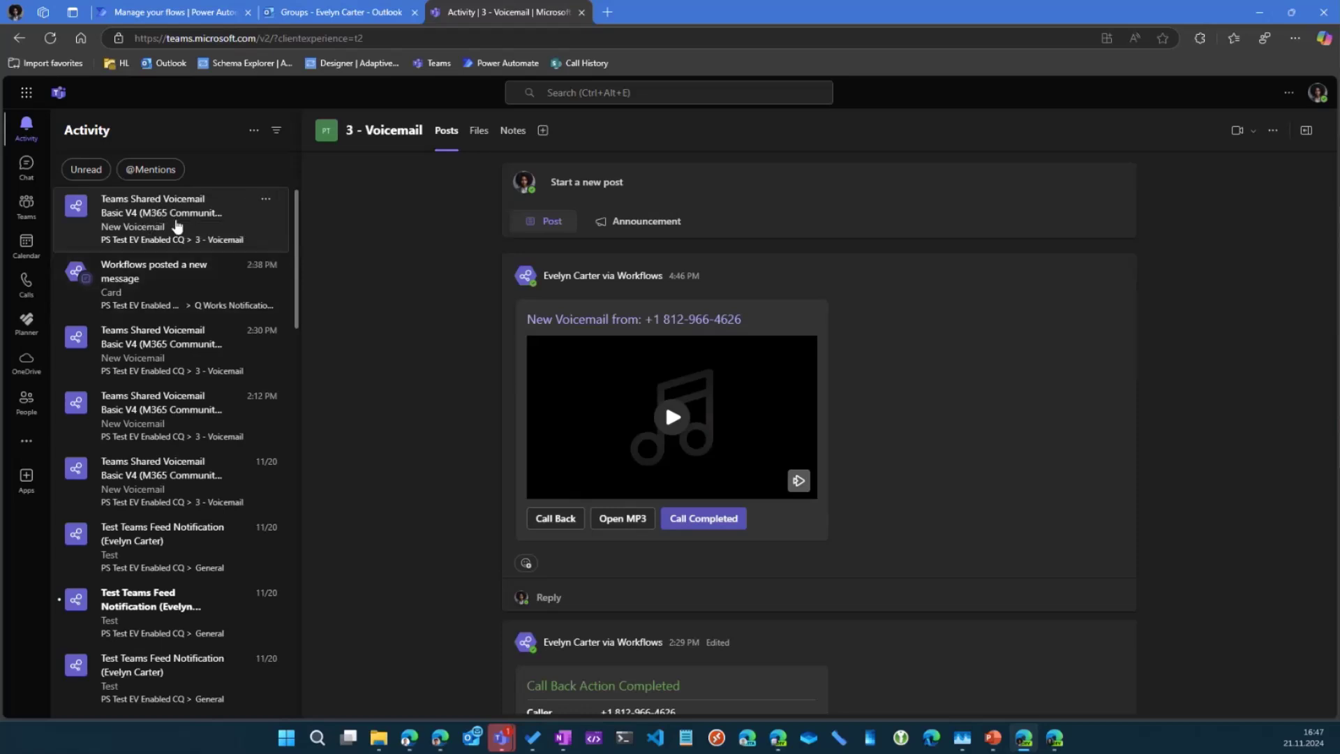
click(27, 205)
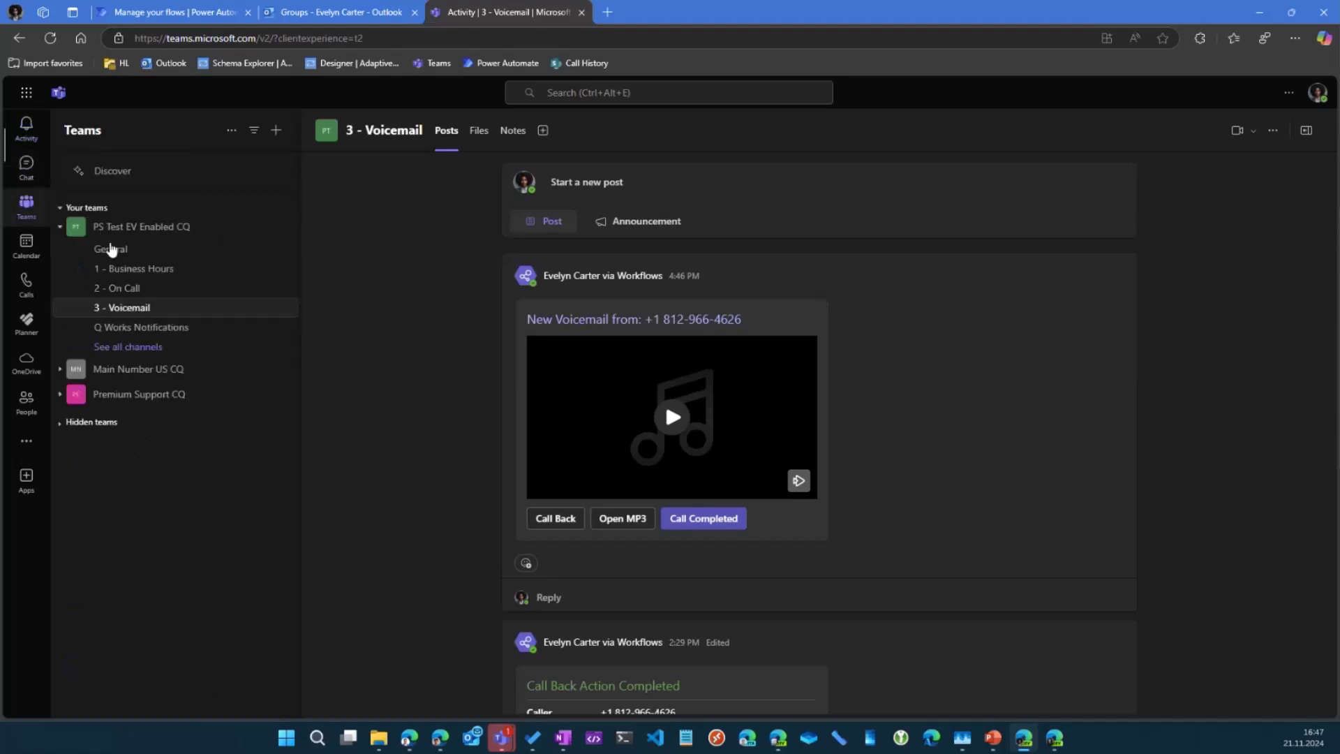
click(271, 311)
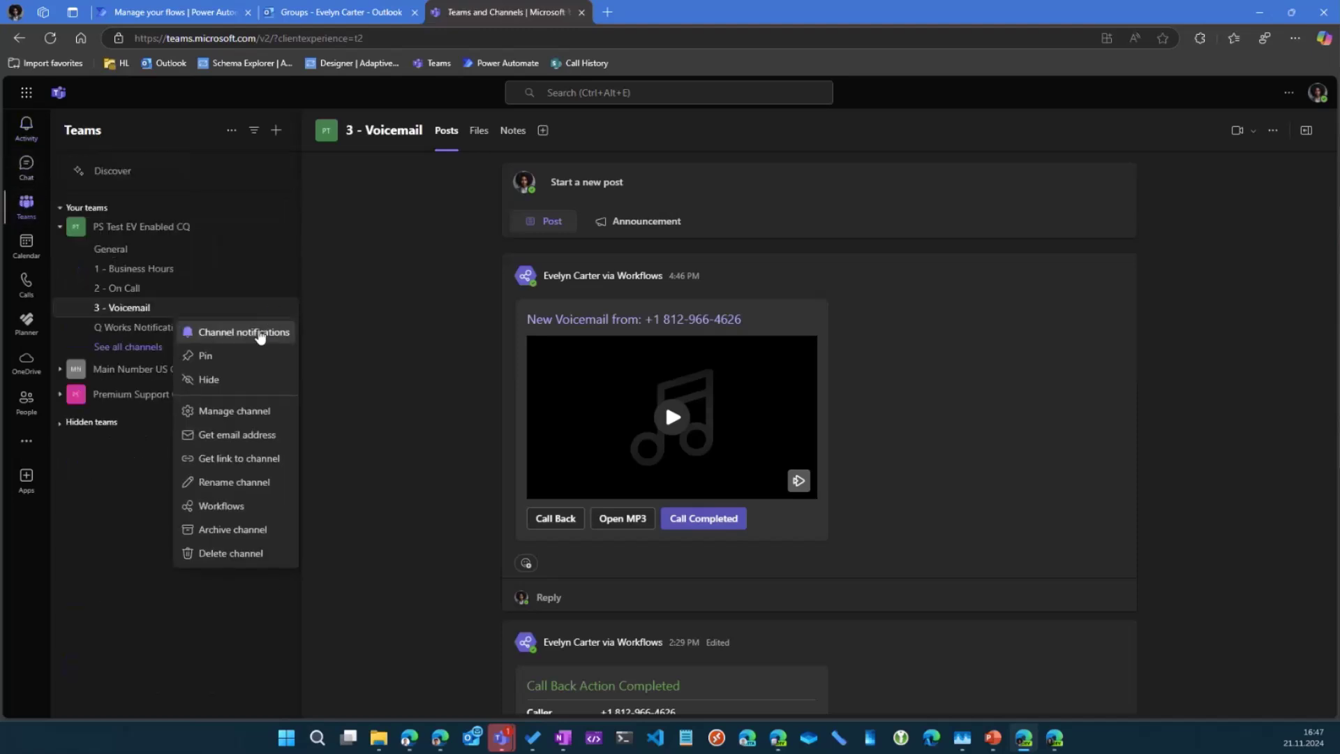
click(260, 333)
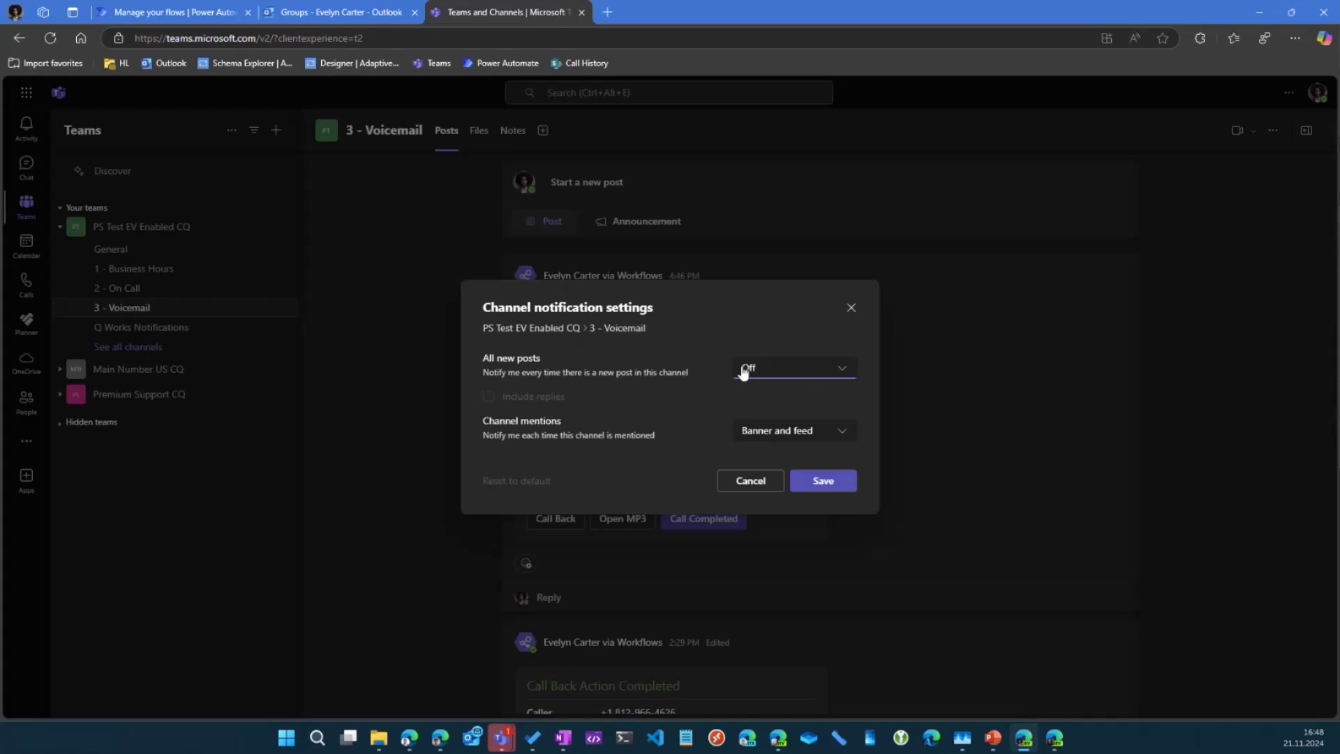
click(752, 483)
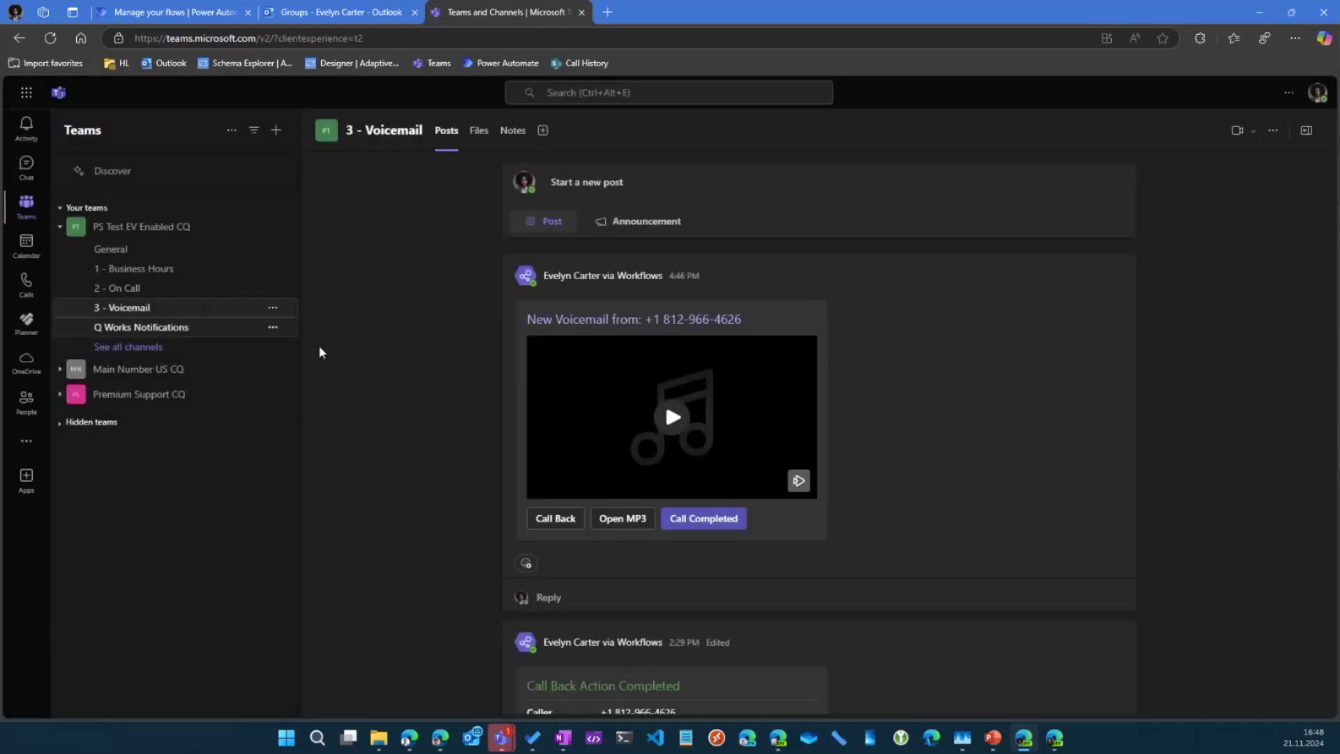
View the two members of the team's Voicemail Notifications tag, then return to 3 - Voicemail
click(1054, 737)
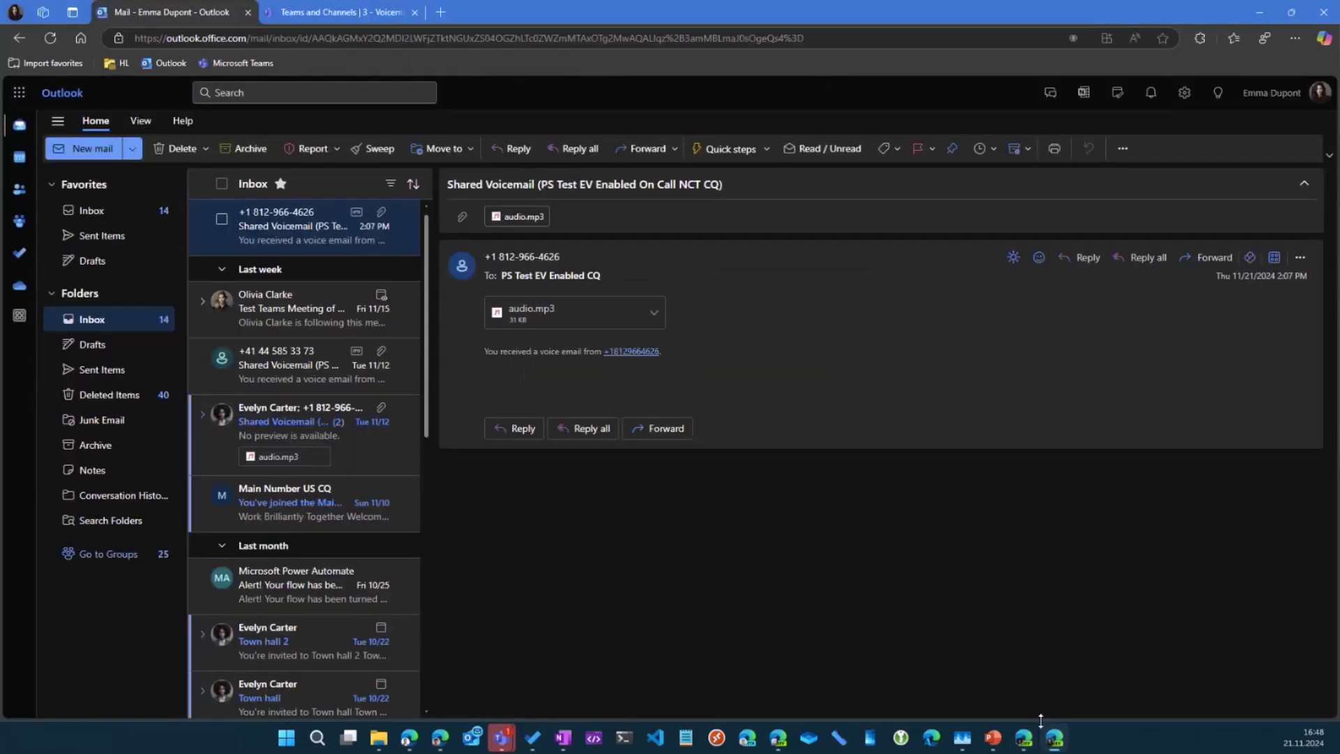
click(322, 16)
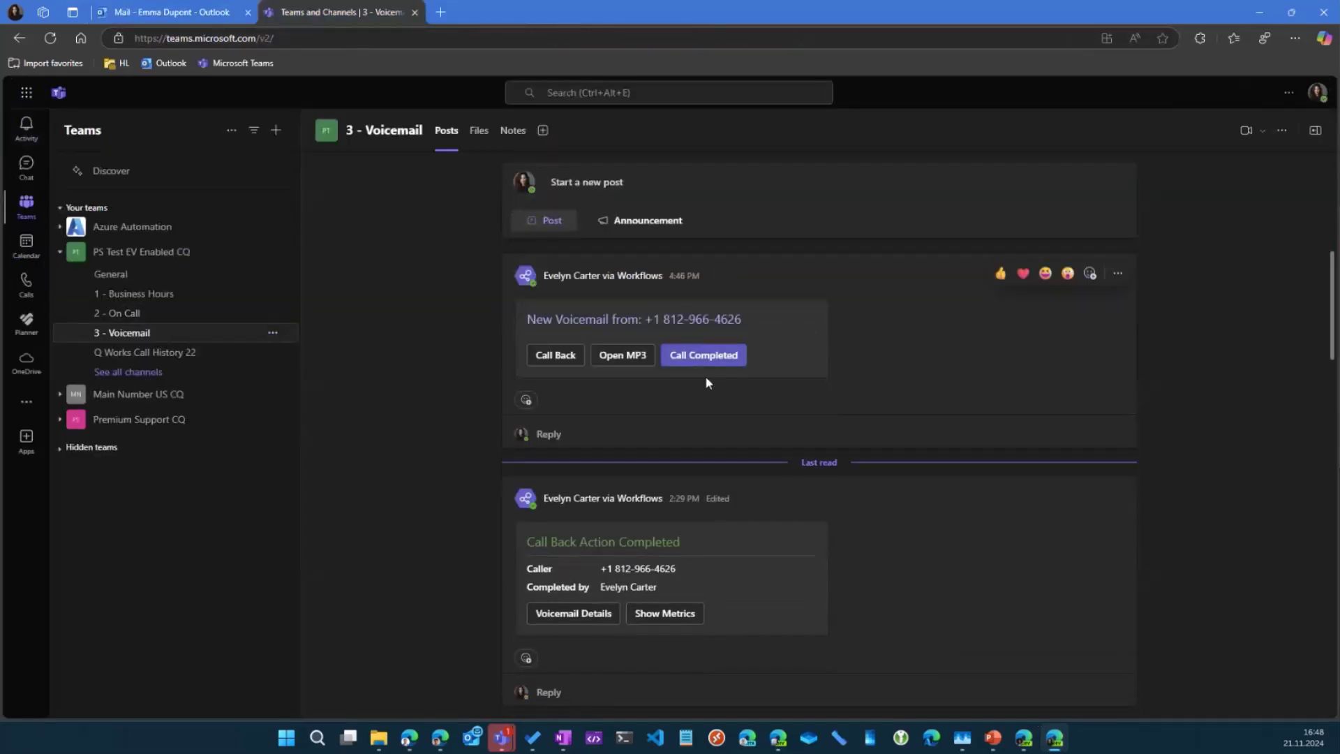
click(680, 356)
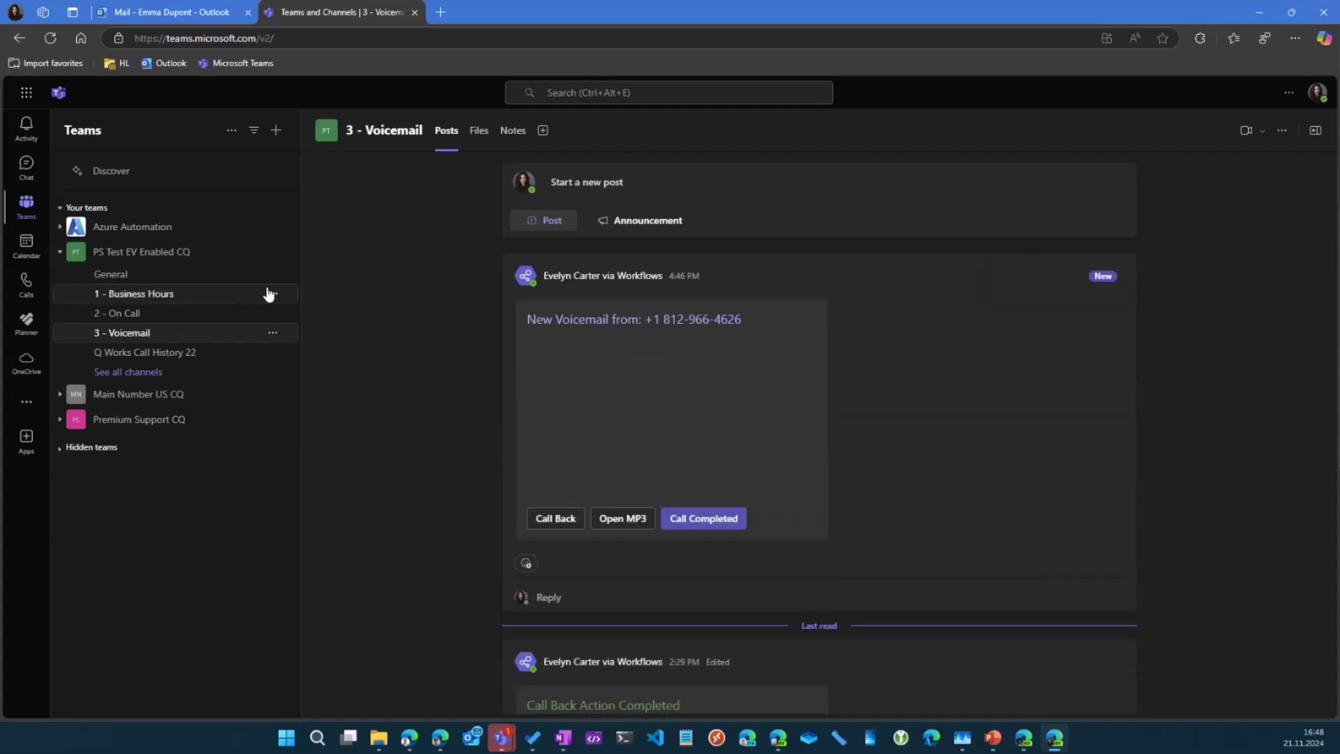
click(275, 255)
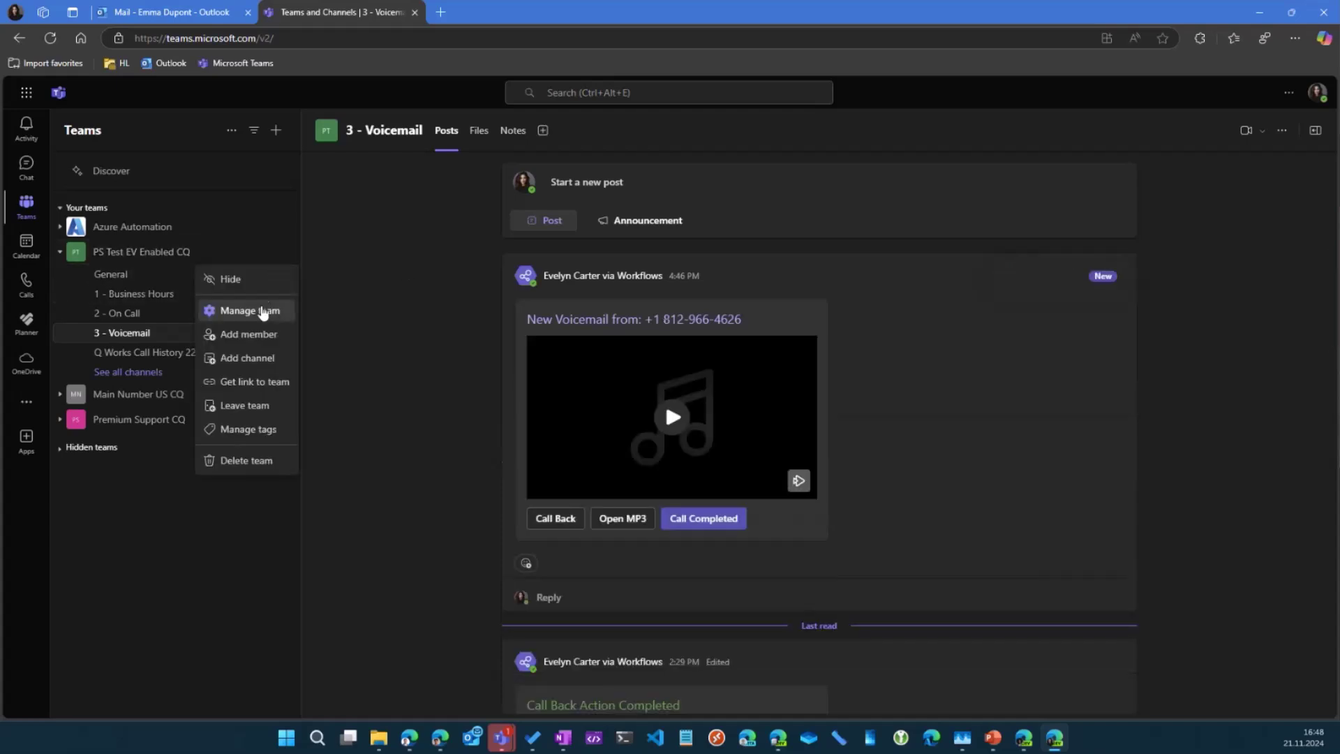
click(262, 429)
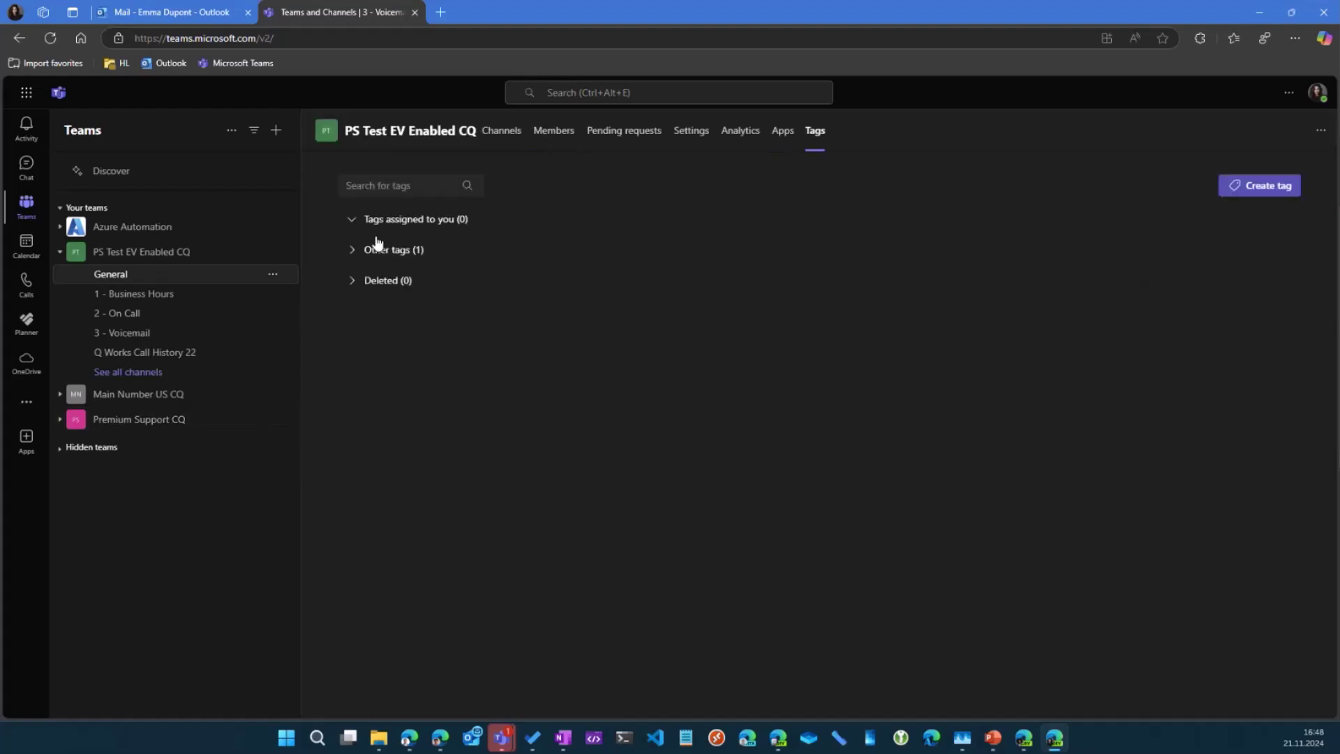
click(356, 254)
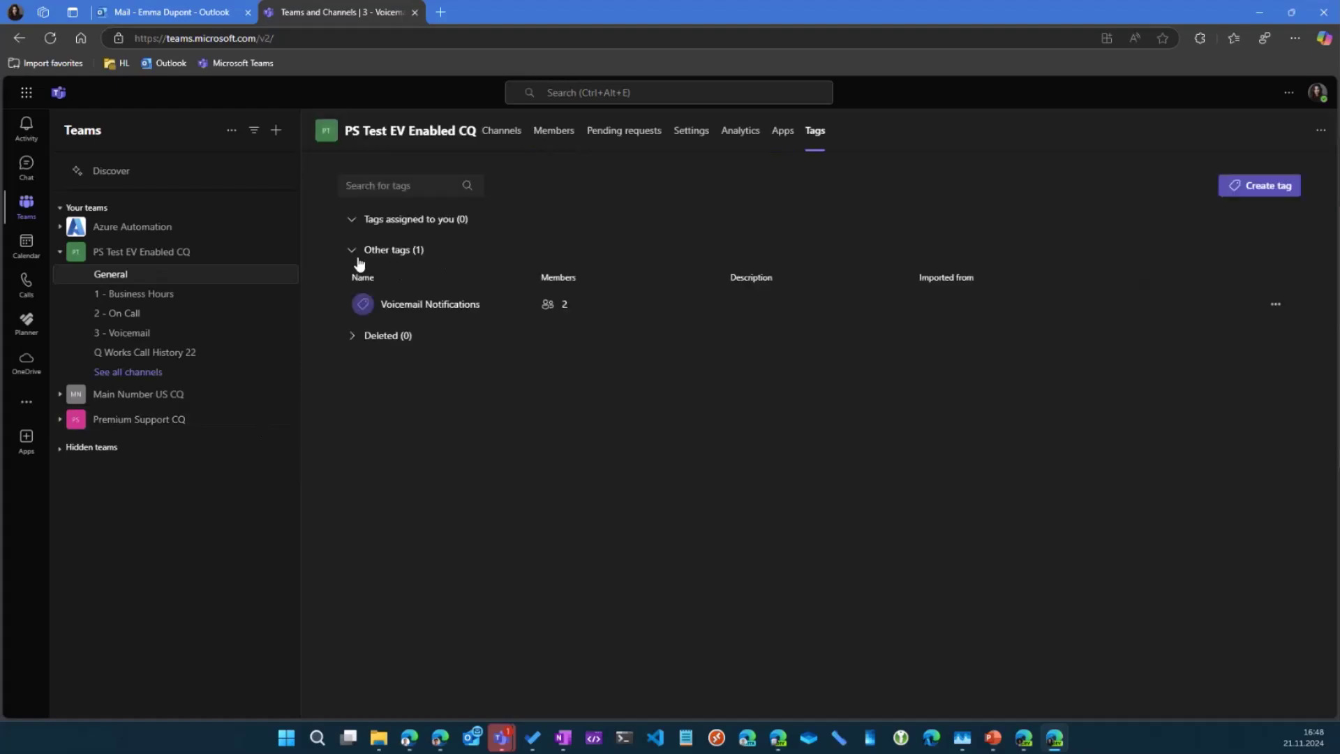
click(552, 307)
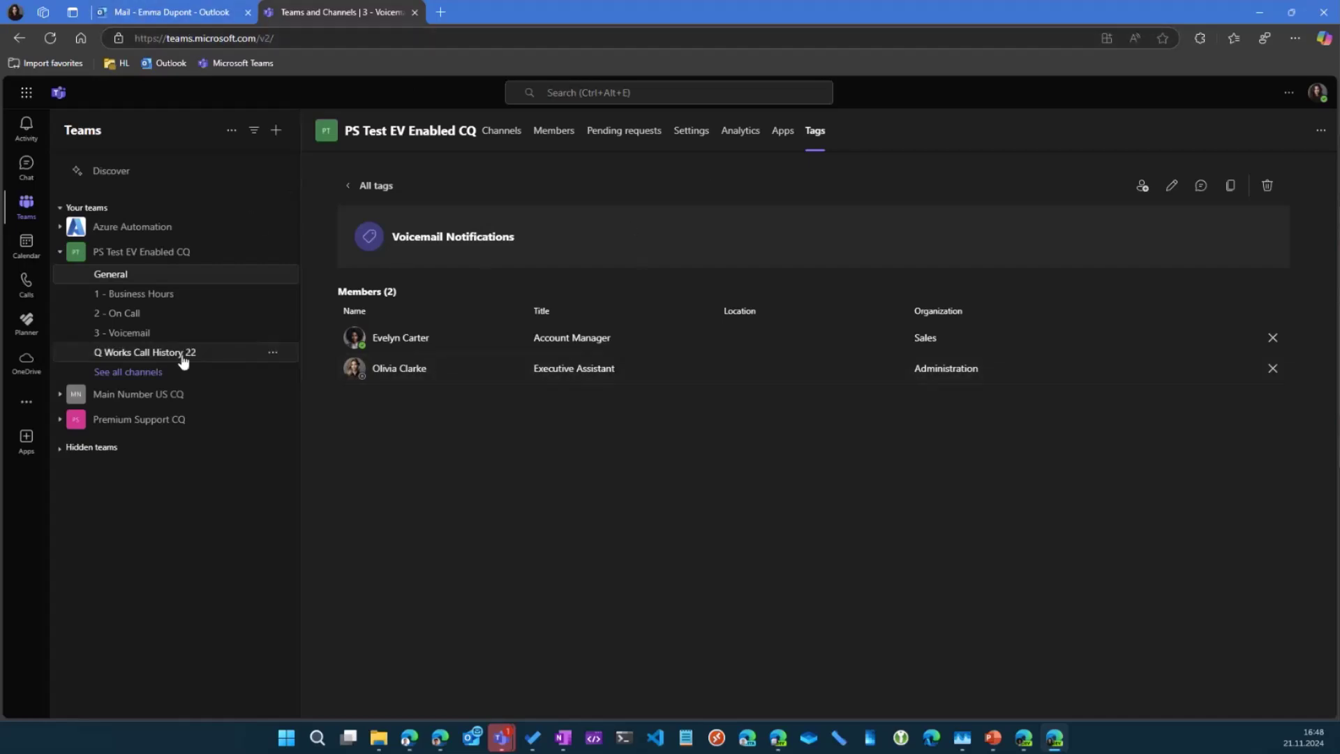
click(150, 334)
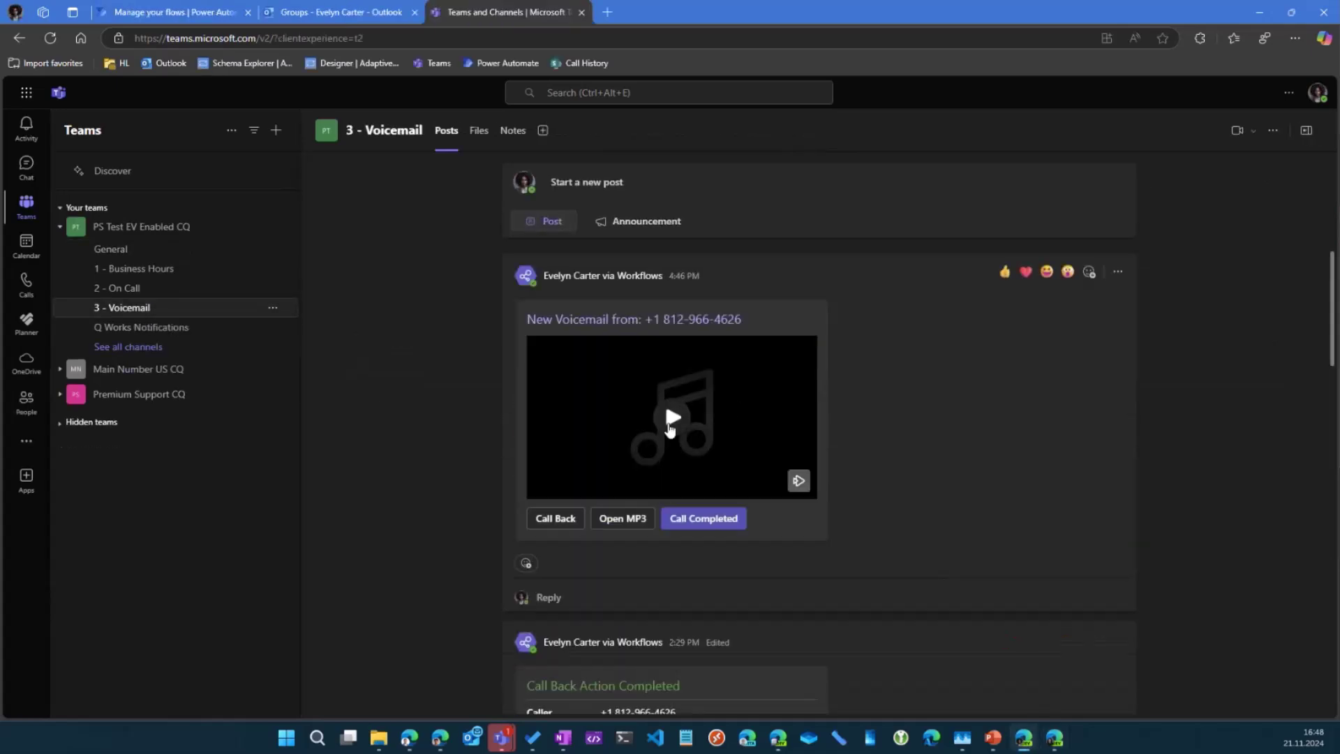
Play and pause the voicemail audio, then use Call Back to bring up the Start call prompt
click(672, 419)
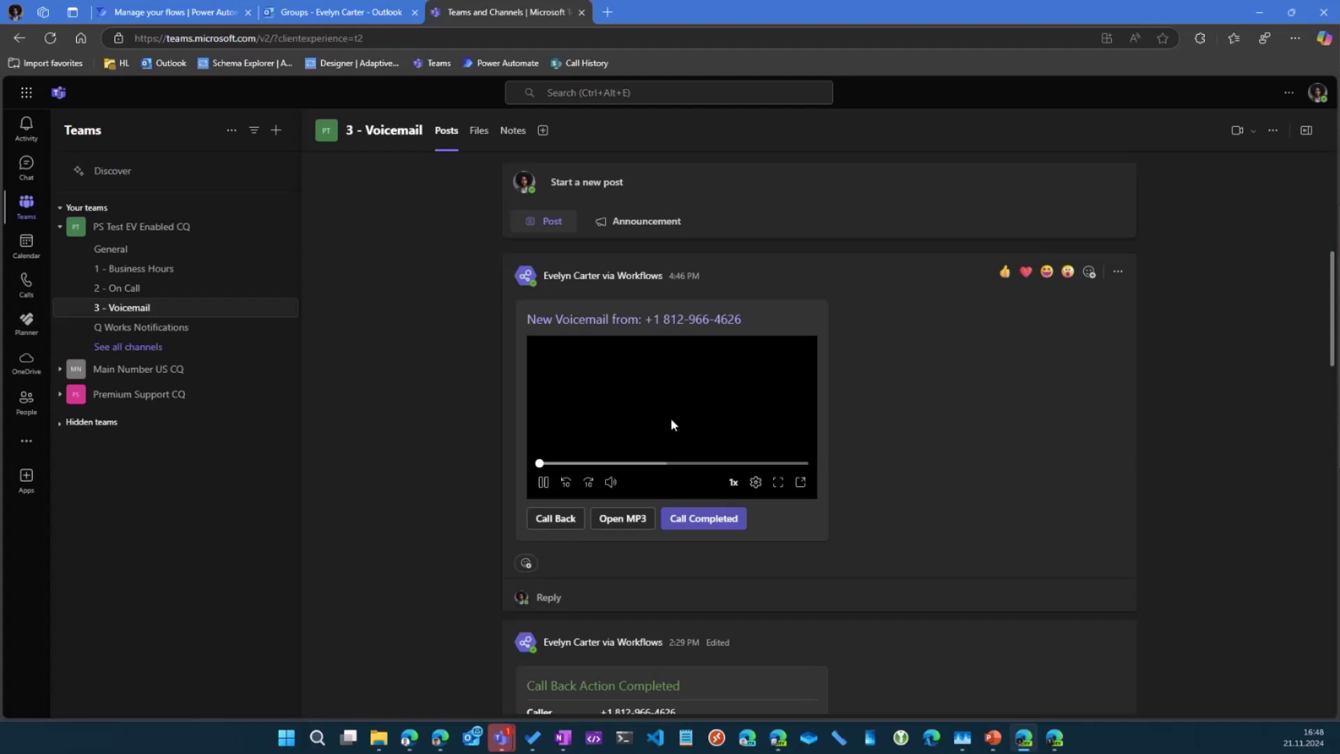
click(545, 482)
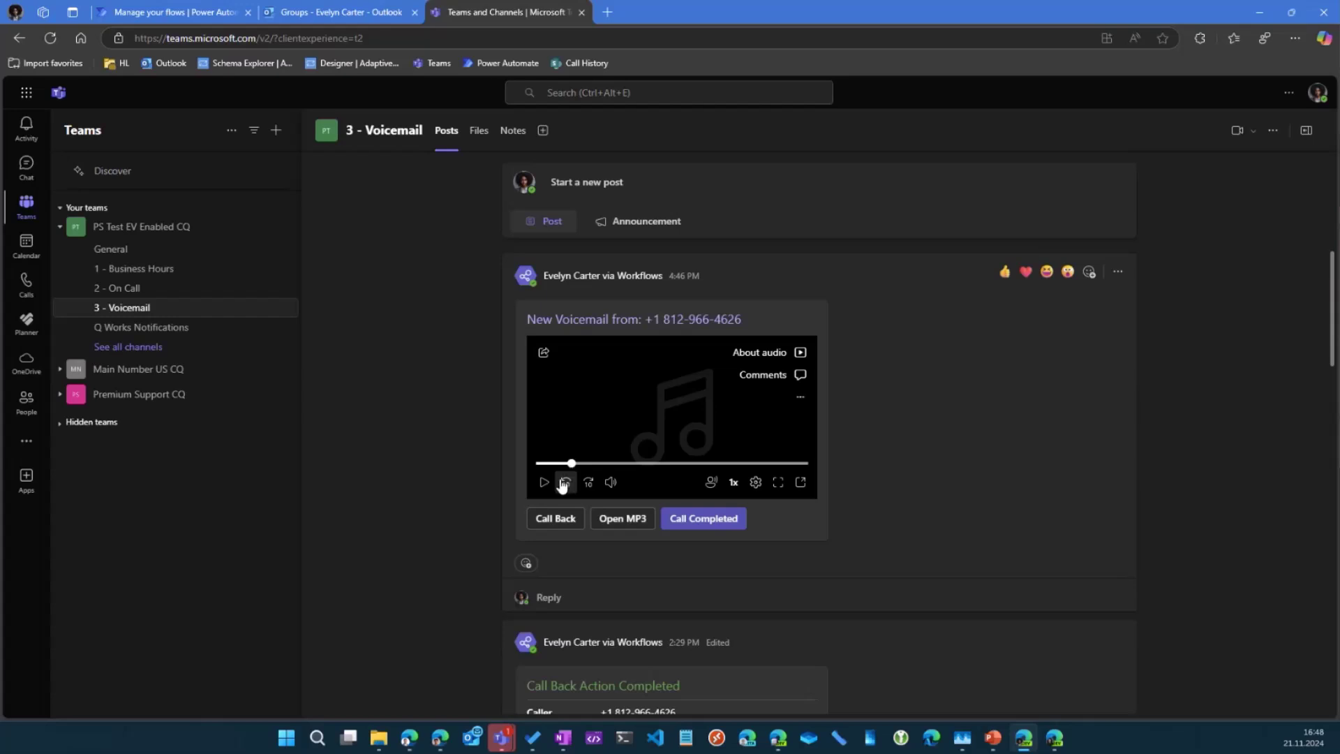
click(562, 520)
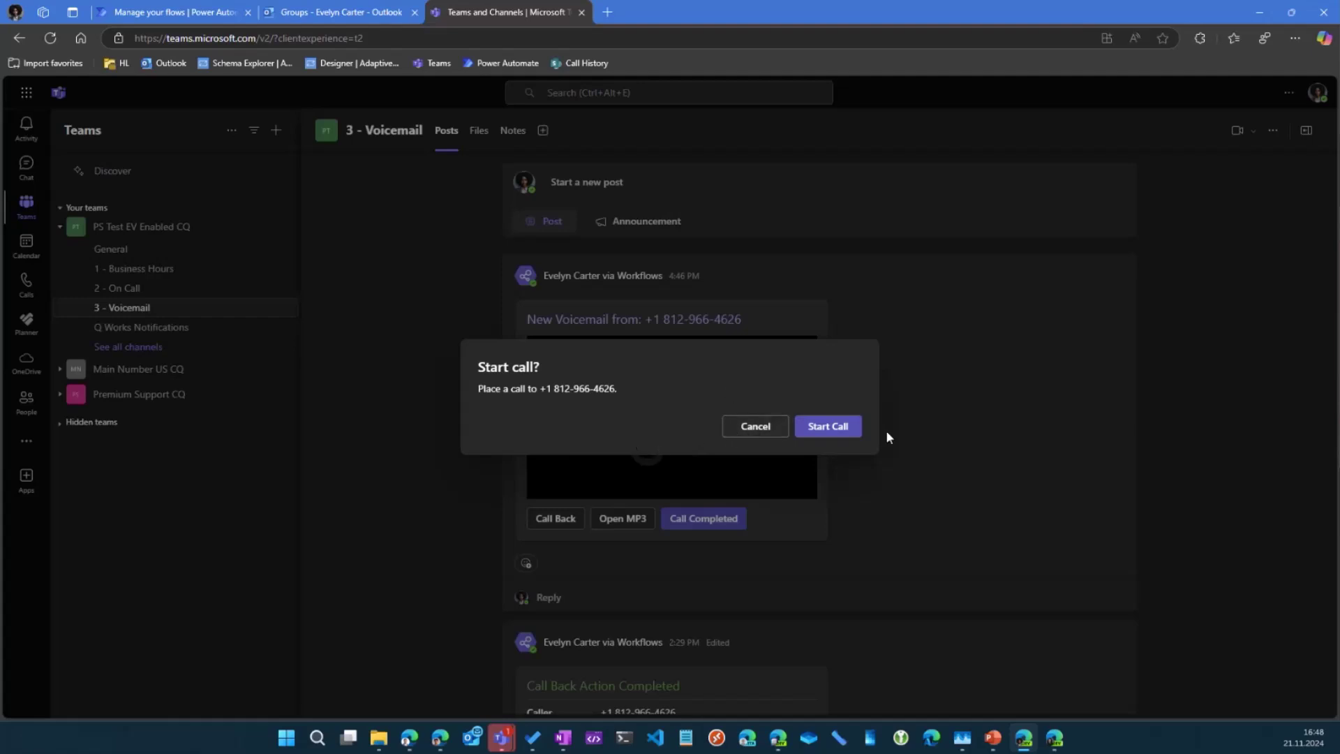
Cancel the outgoing call, mark the voicemail Call Completed, and dismiss the response notice
click(760, 428)
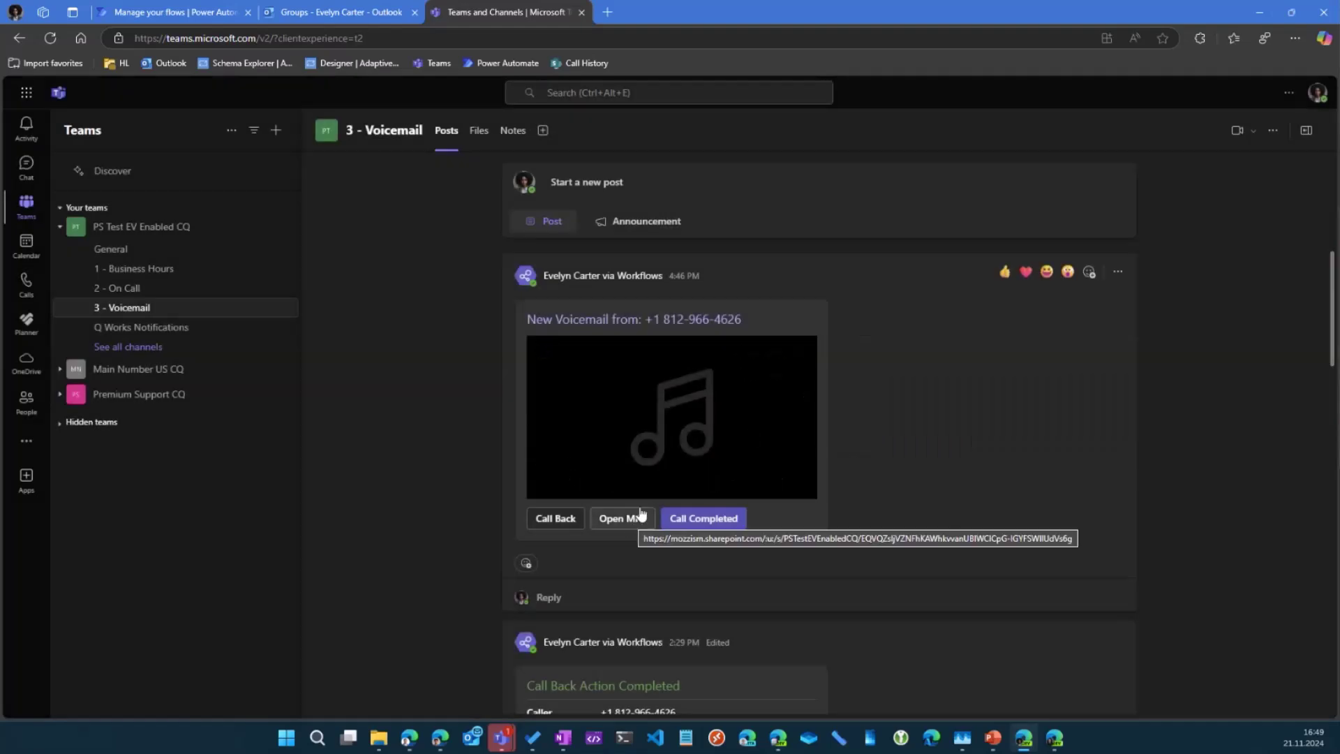
mouse_move(647, 482)
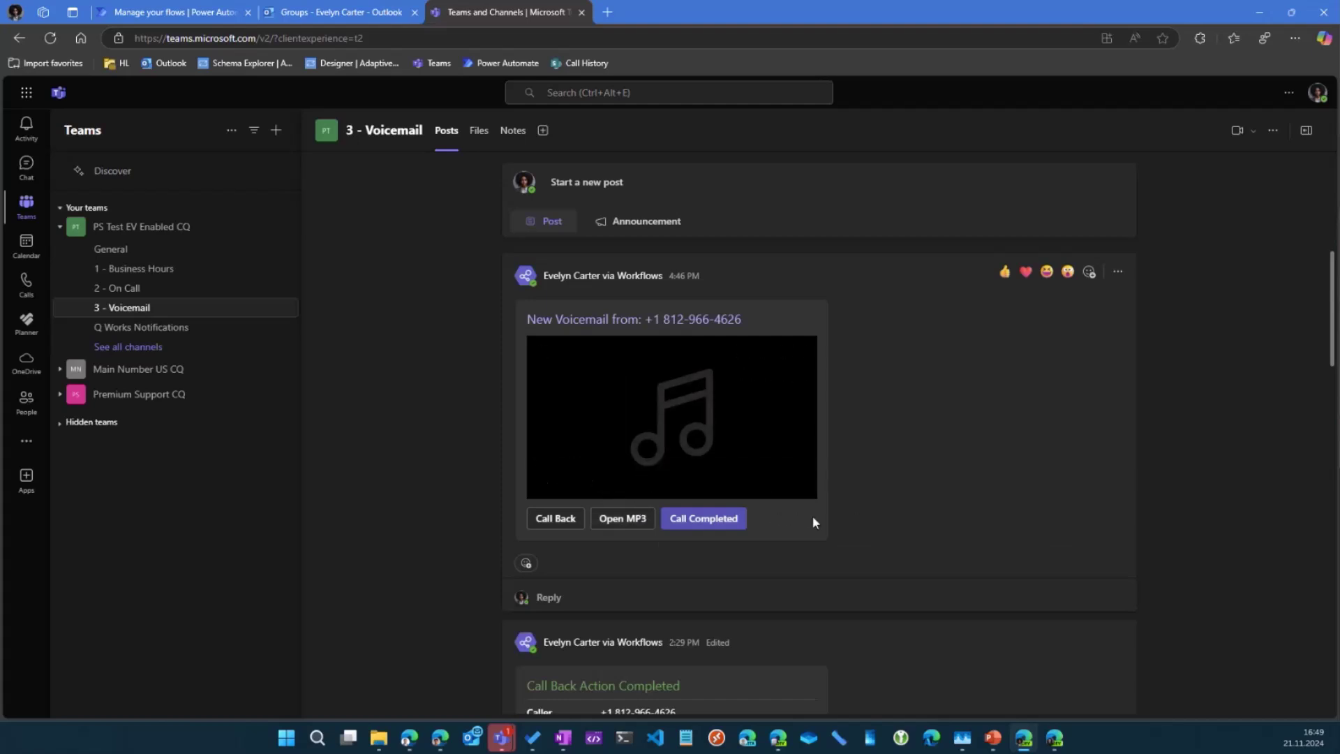
click(716, 523)
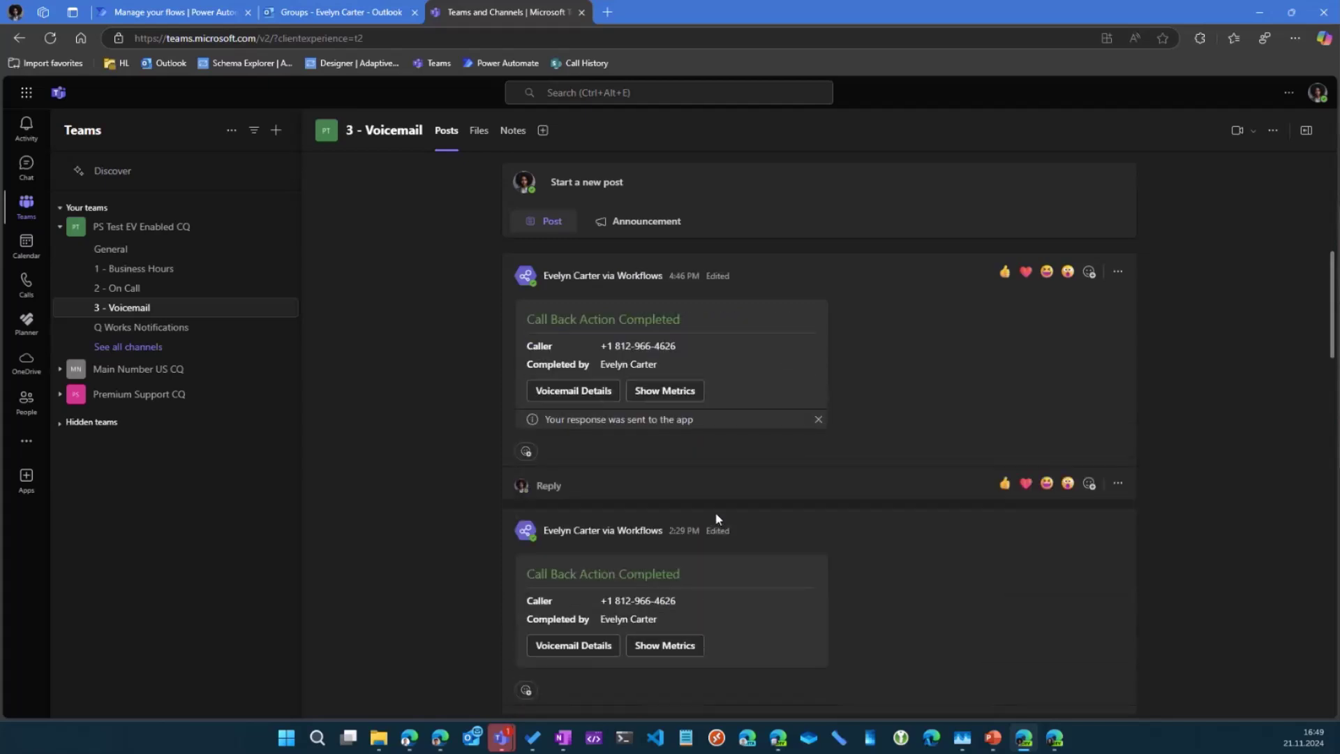
click(817, 419)
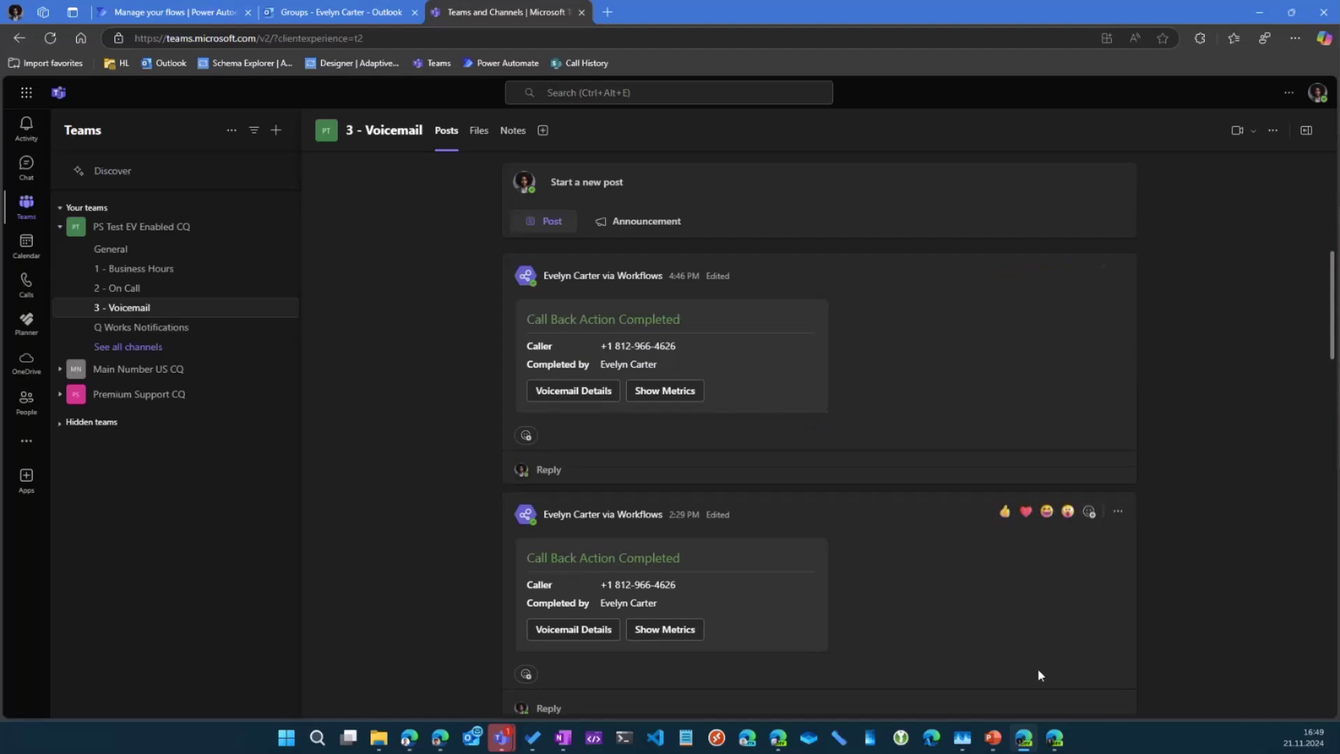
click(1054, 729)
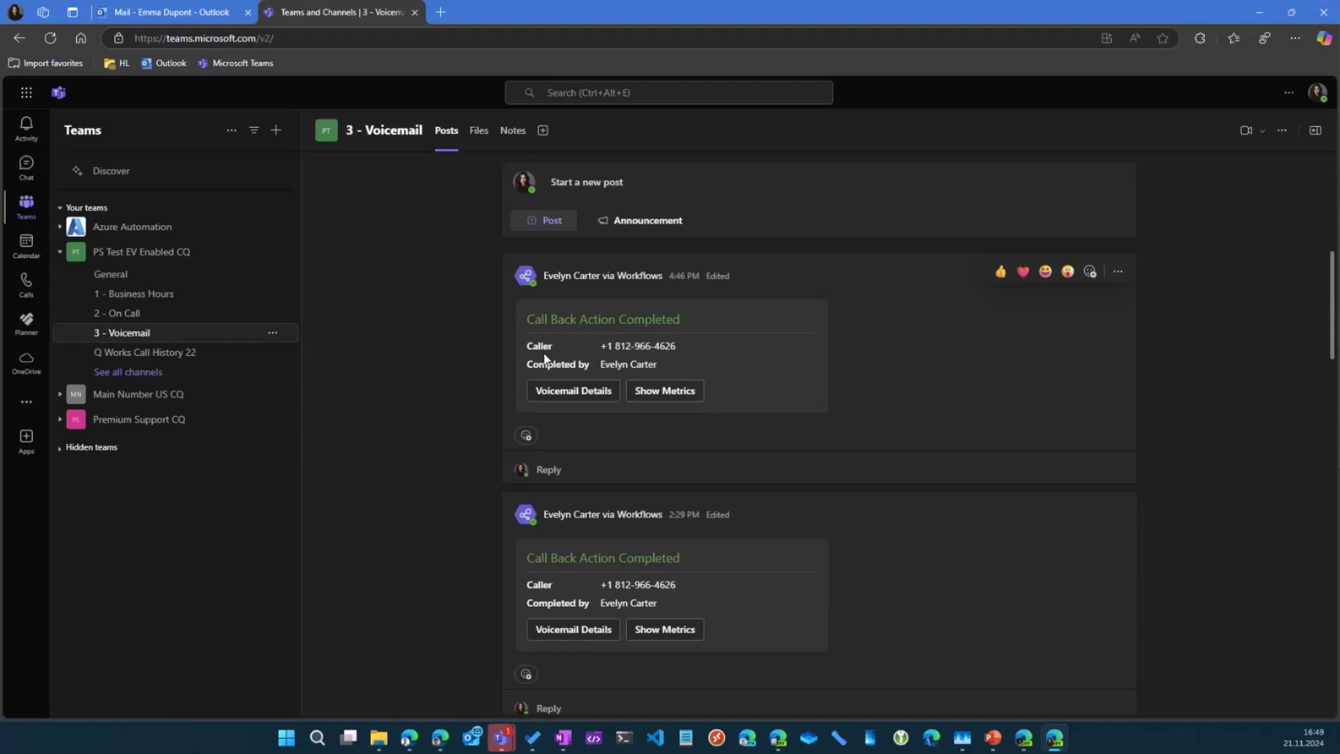
Expand the completed card's Voicemail Details and try Call Again, cancelling the call prompt
drag(530, 371, 664, 364)
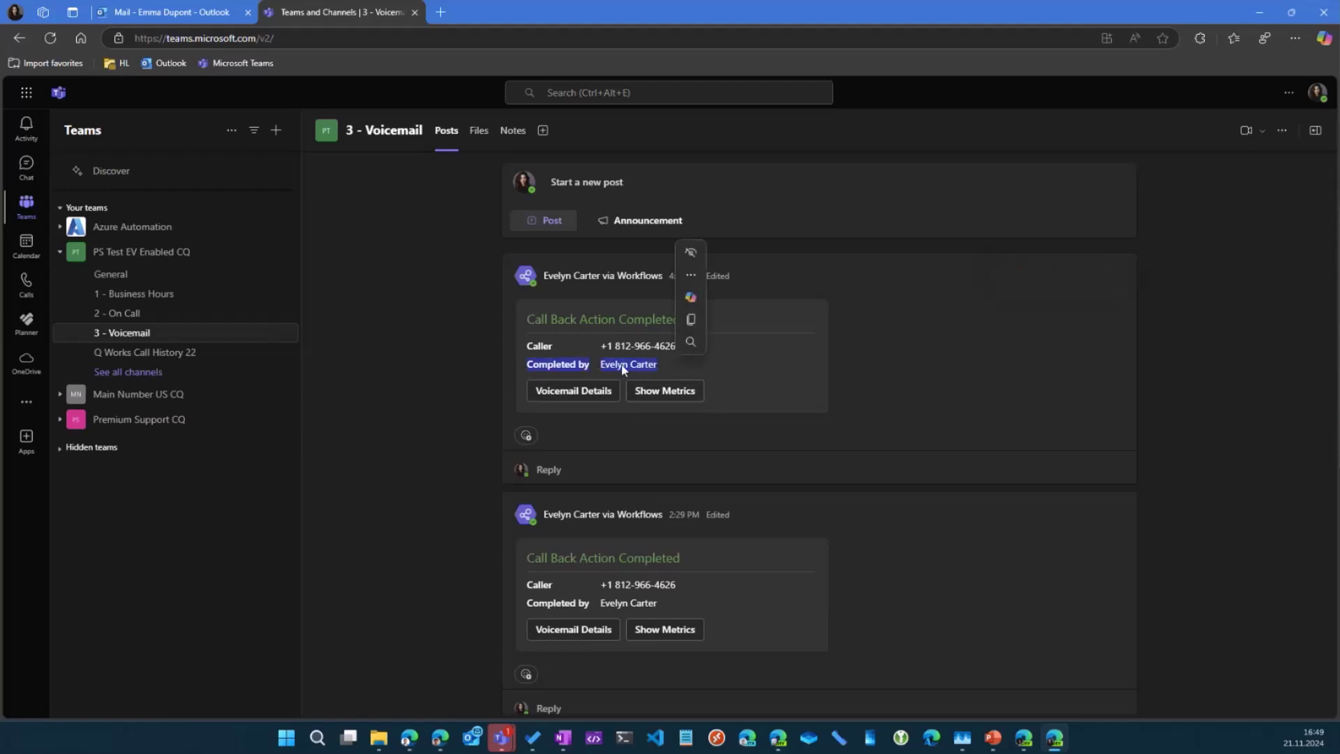
click(881, 371)
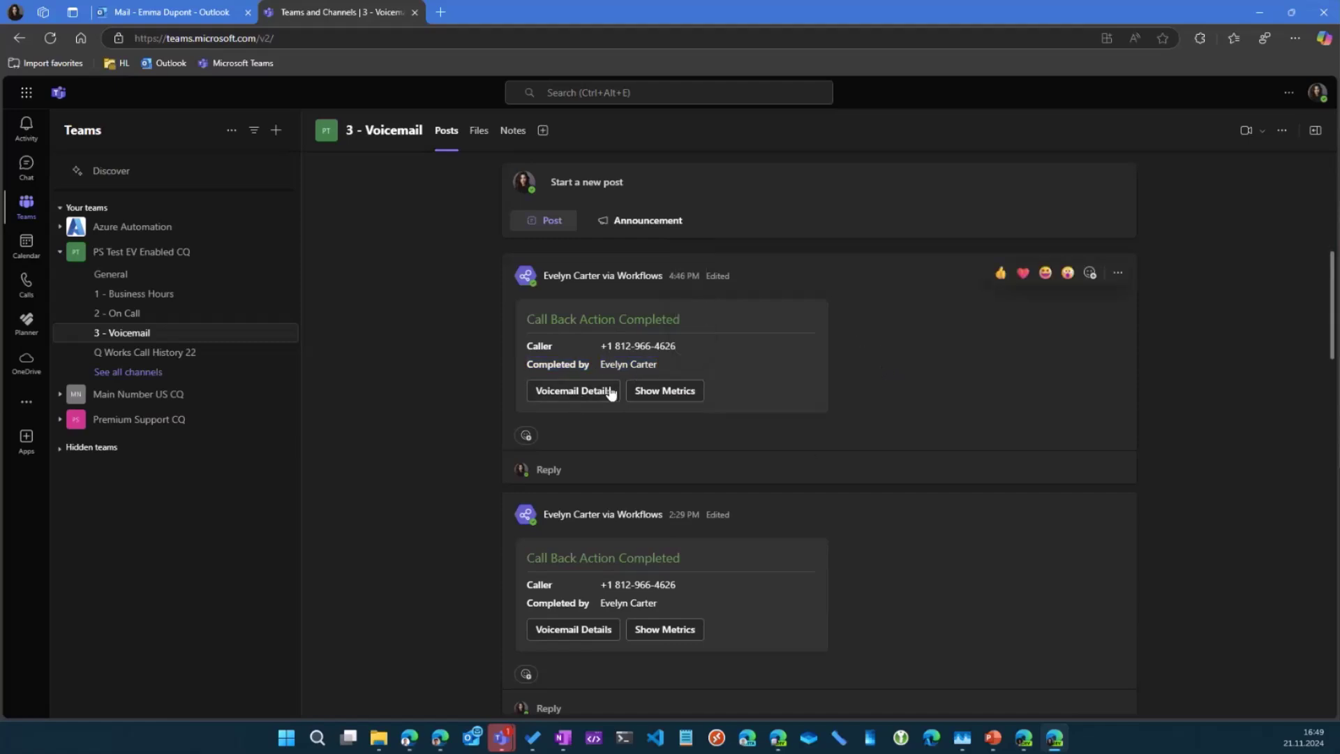
click(576, 391)
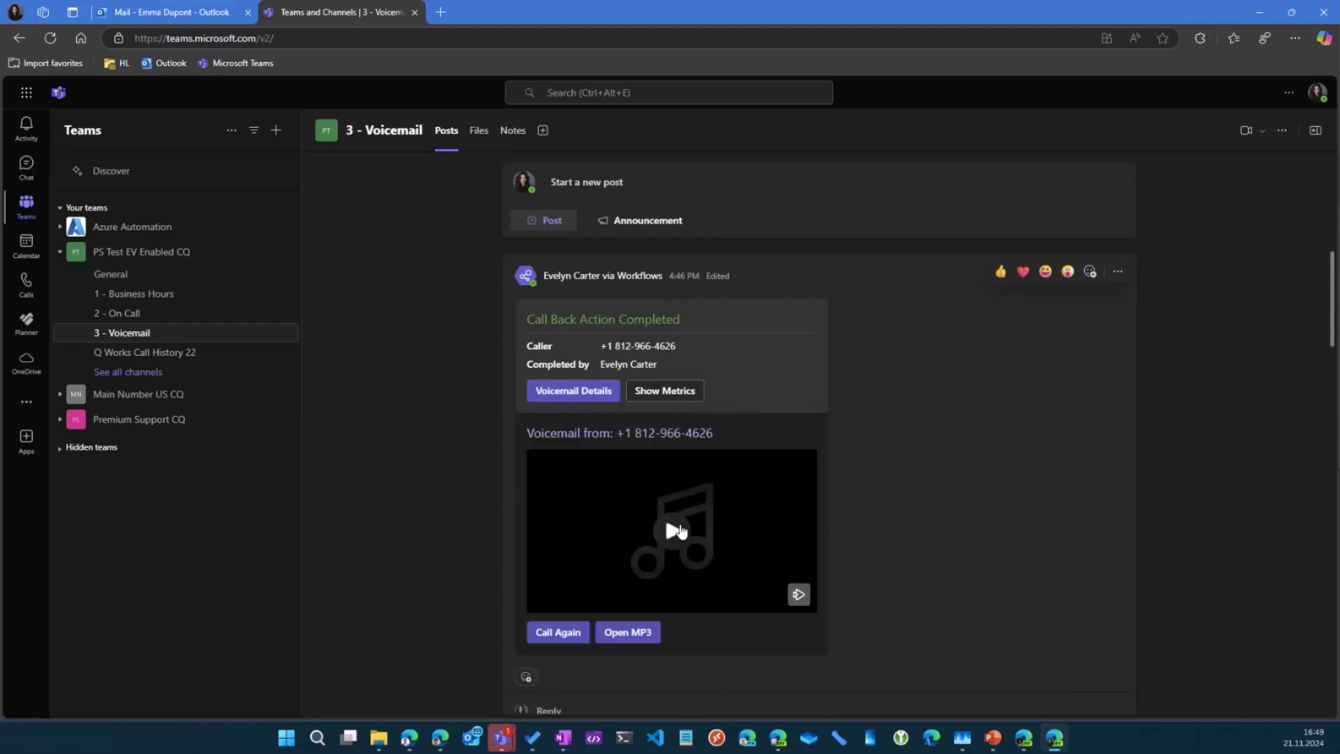
scroll(674, 534, down, 1)
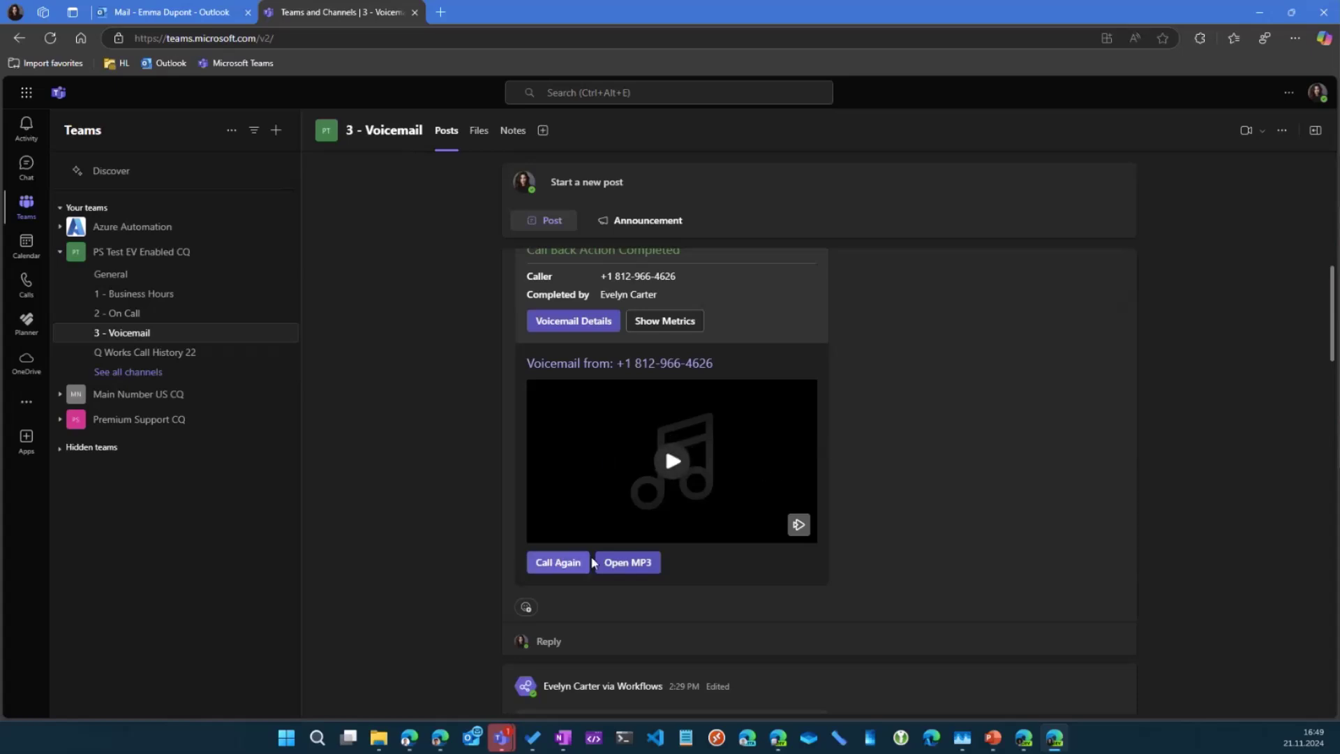
click(558, 561)
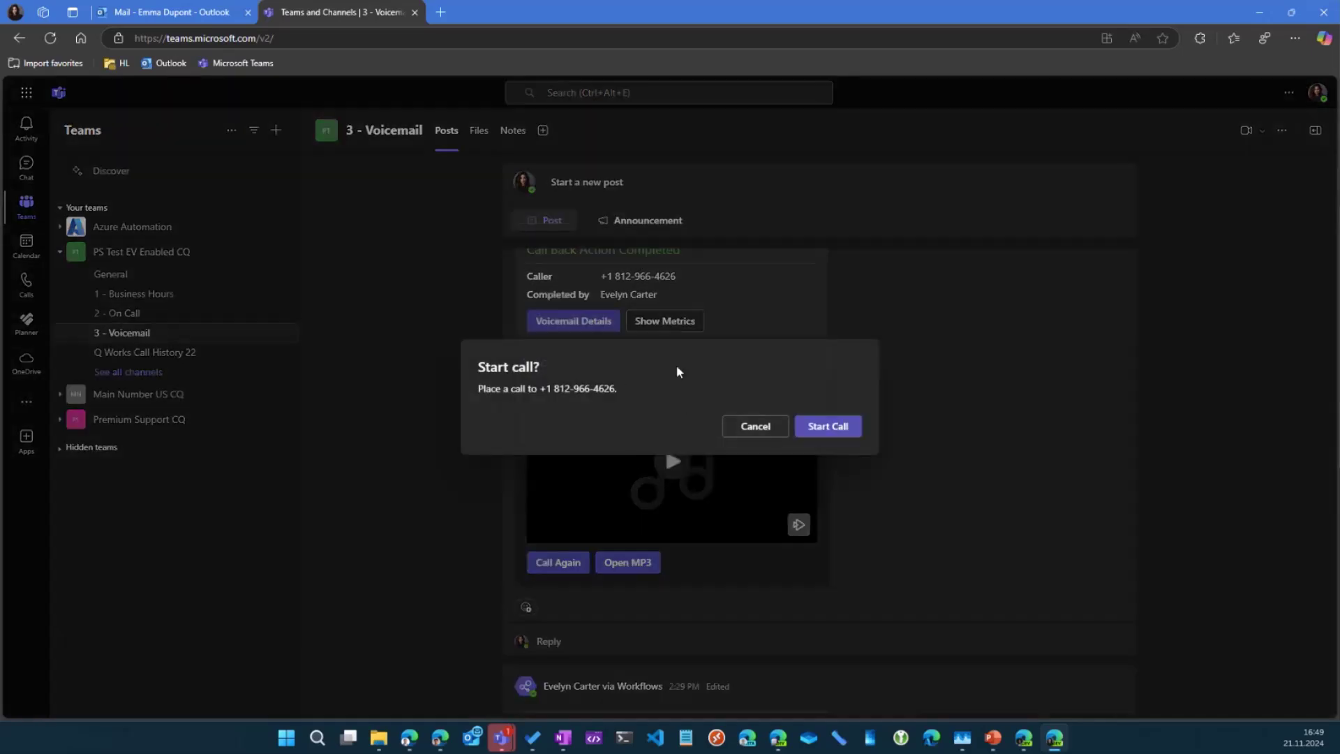
click(757, 426)
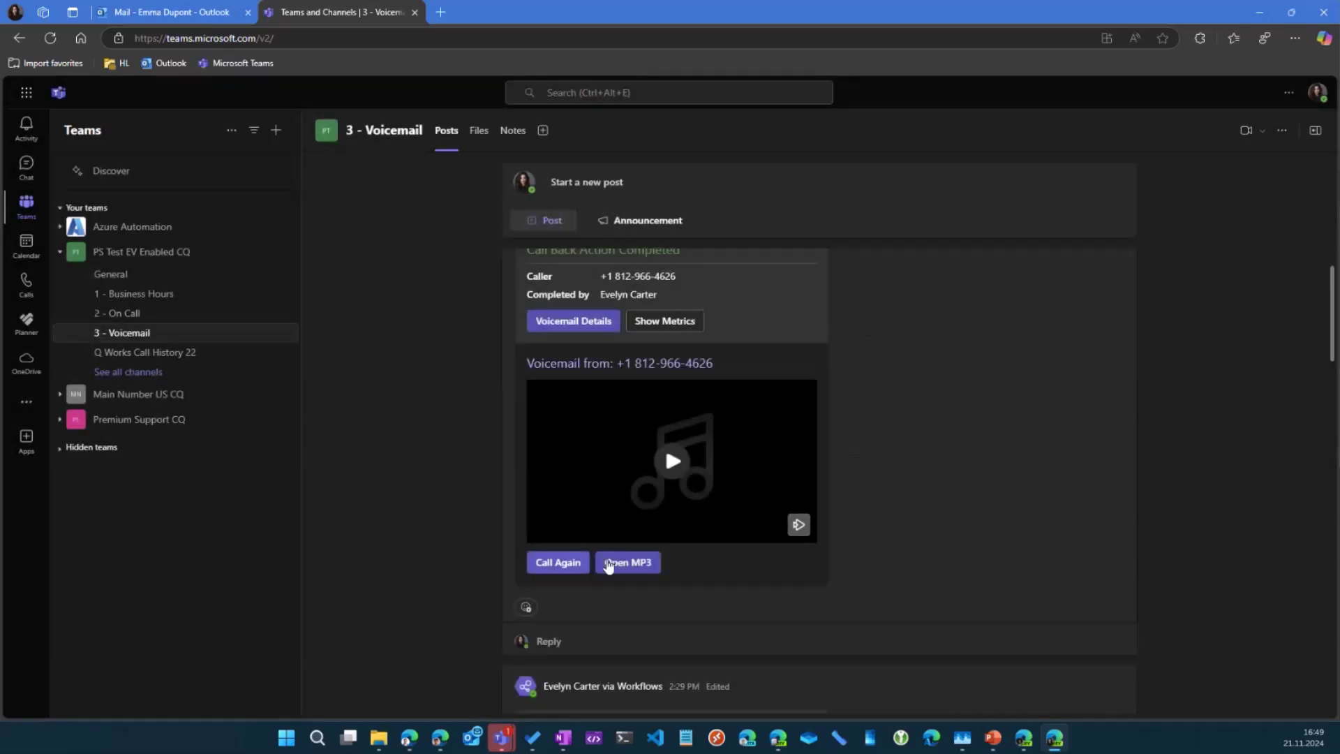
Show the card's metrics, highlighting Time to Completion 00:00:02, then switch to the other window
click(666, 326)
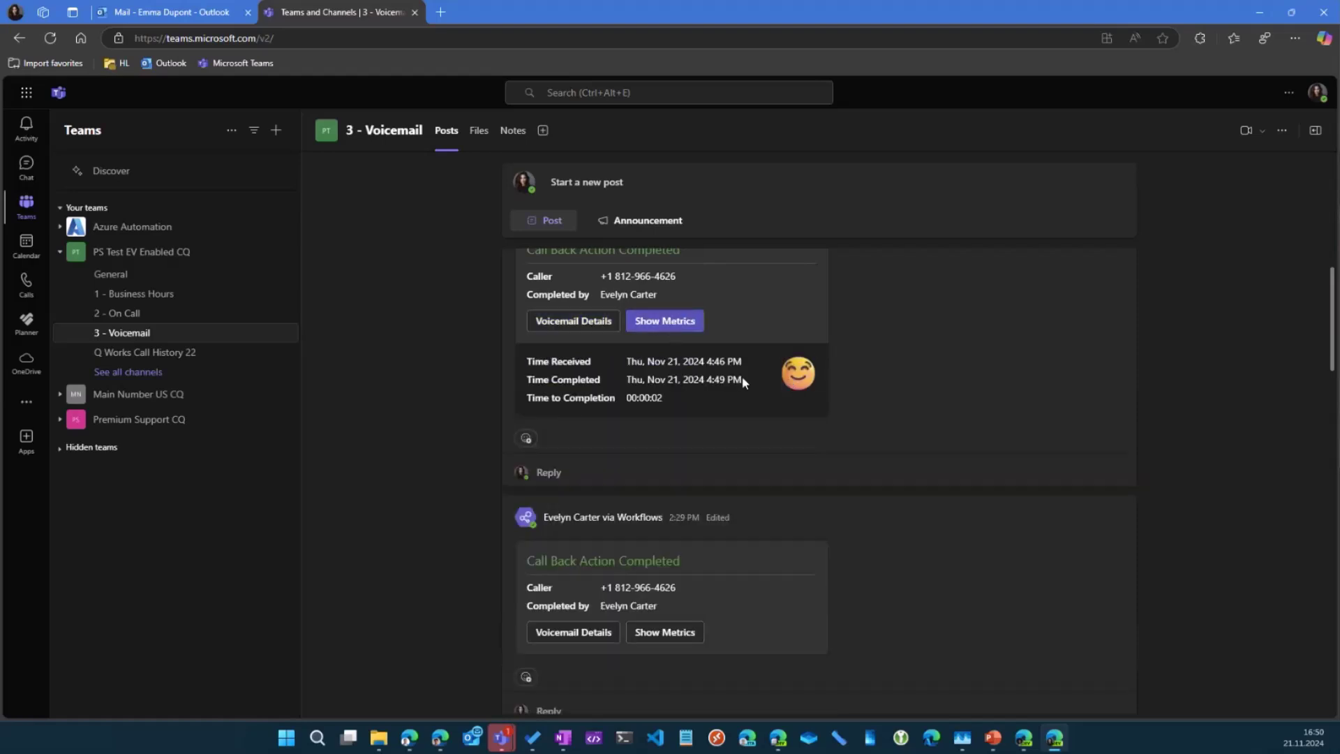
drag(533, 402, 659, 405)
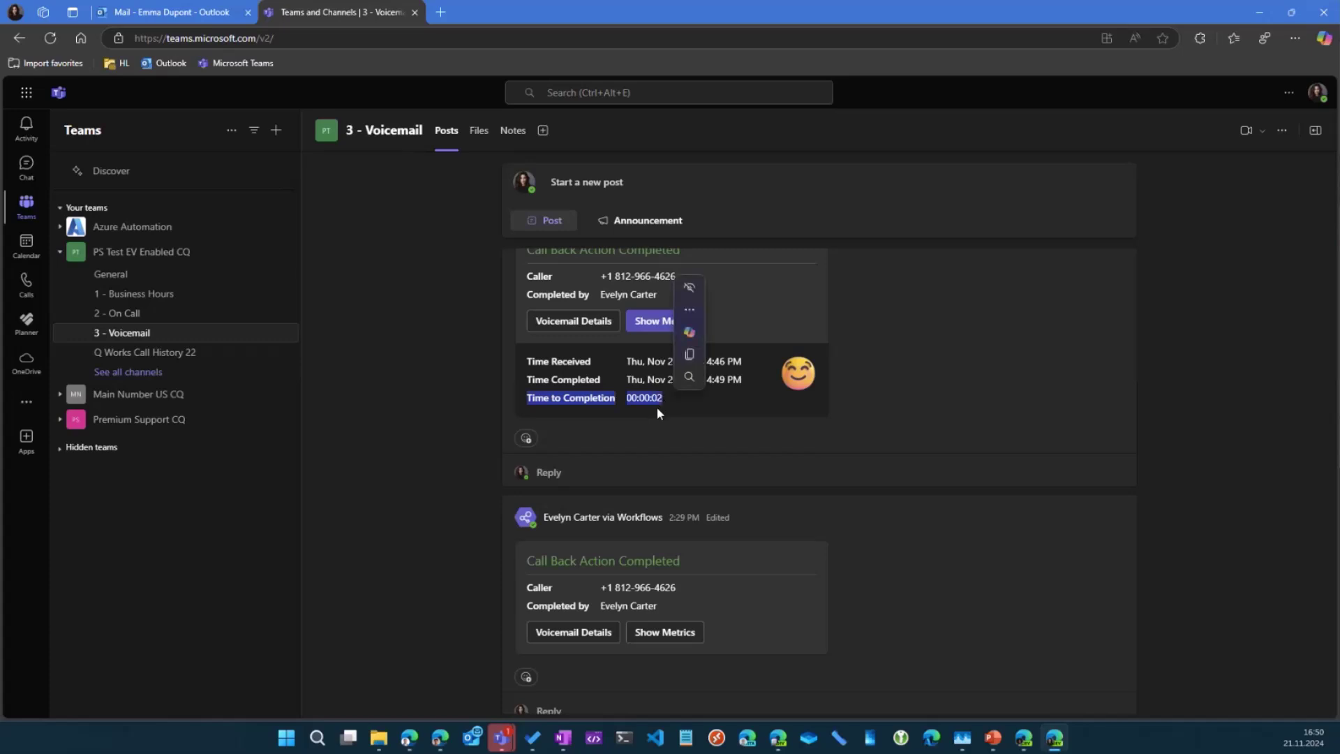
click(707, 399)
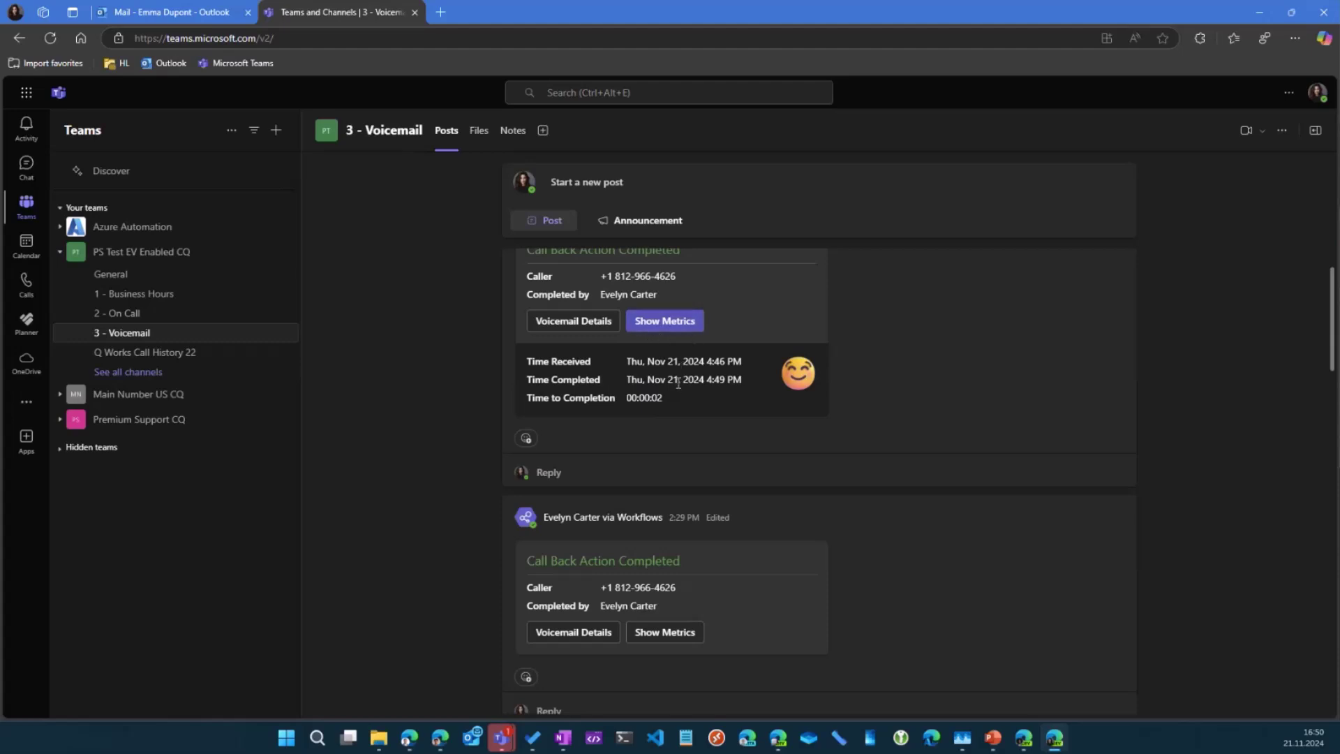
click(1023, 738)
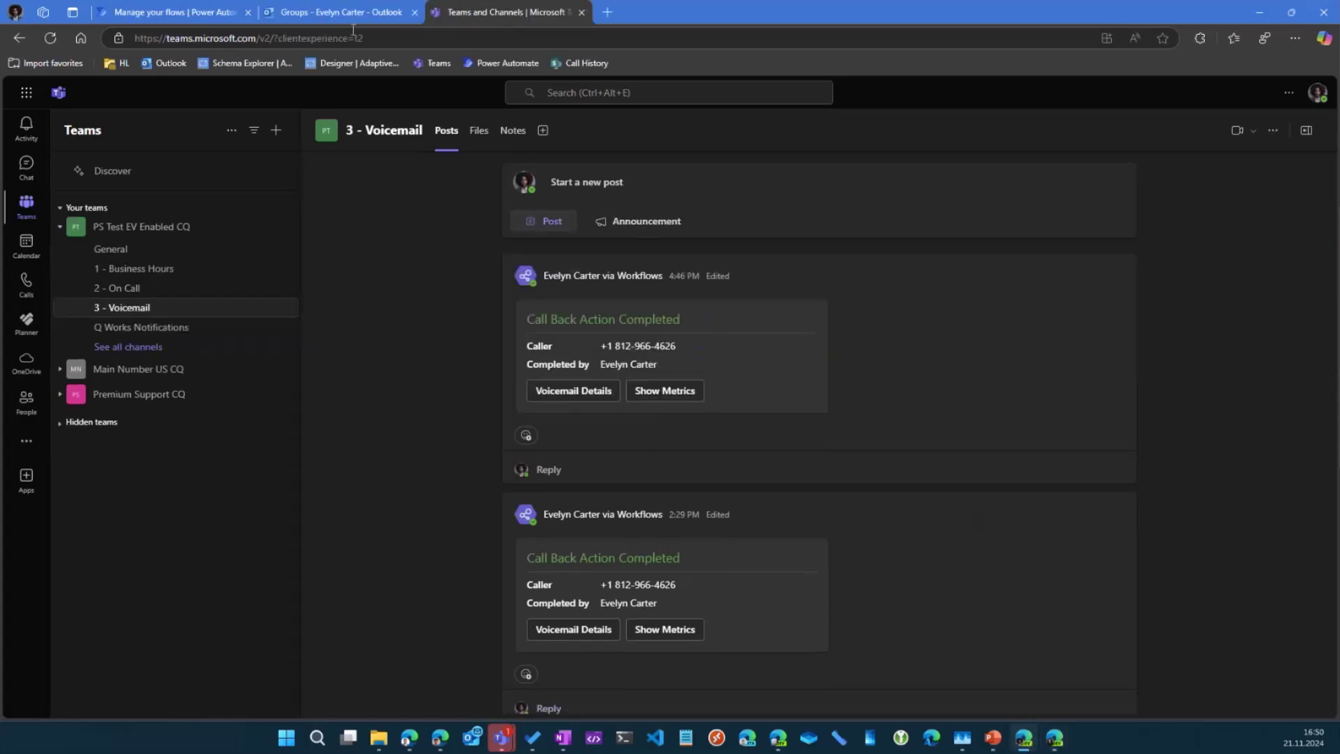
click(190, 14)
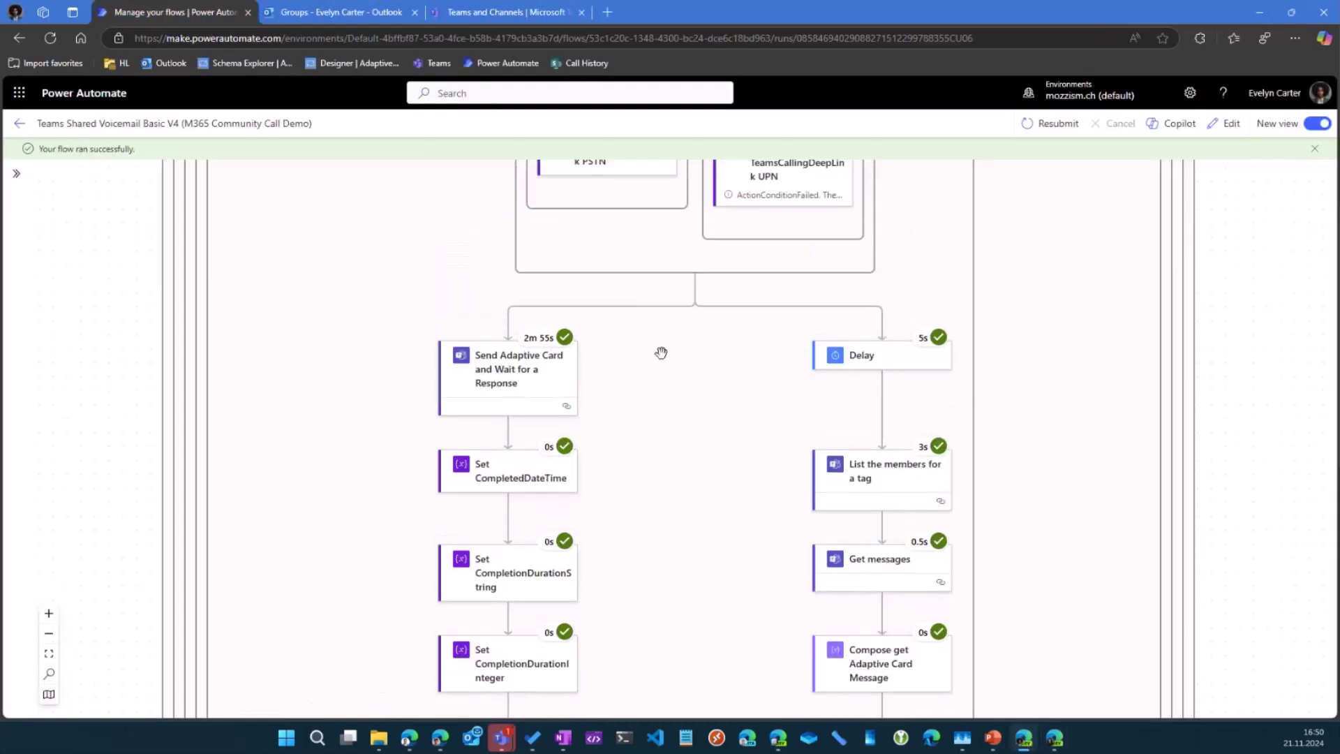
drag(673, 374, 719, 537)
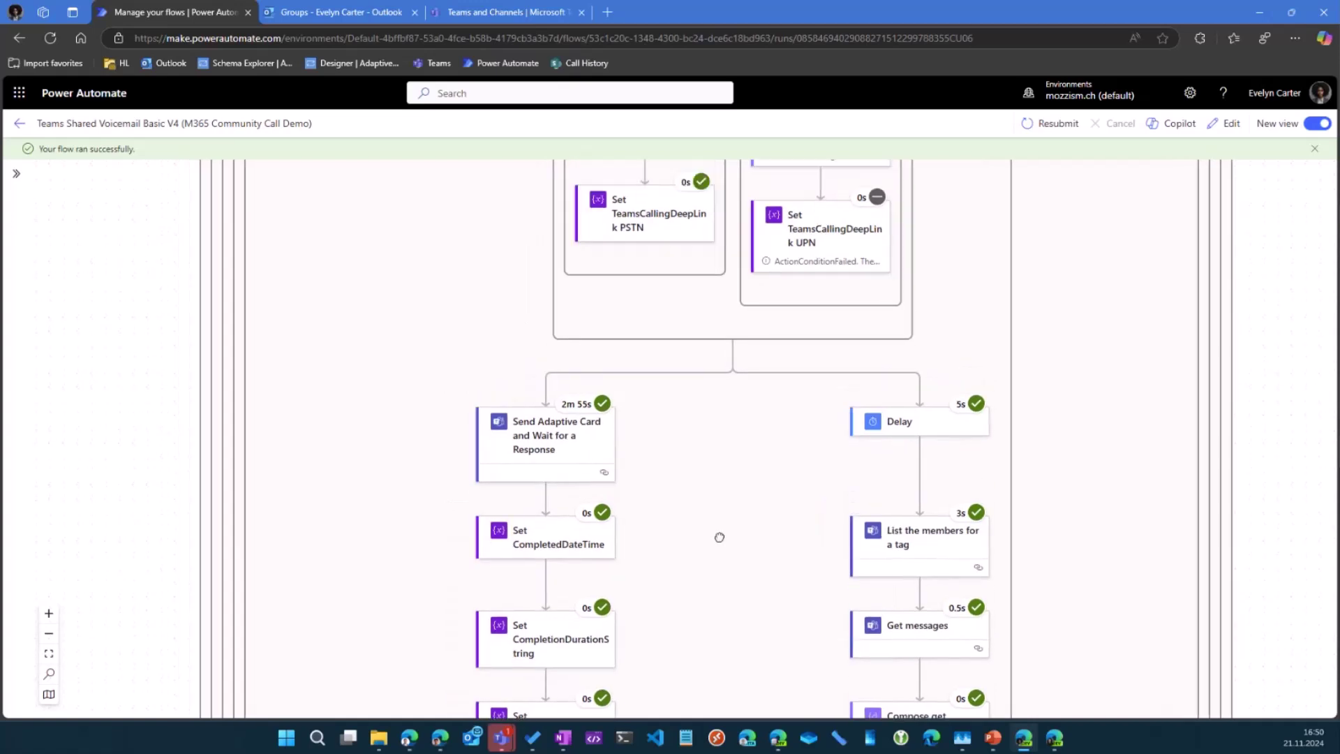
scroll(726, 530, up, 2)
scroll(733, 517, down, 3)
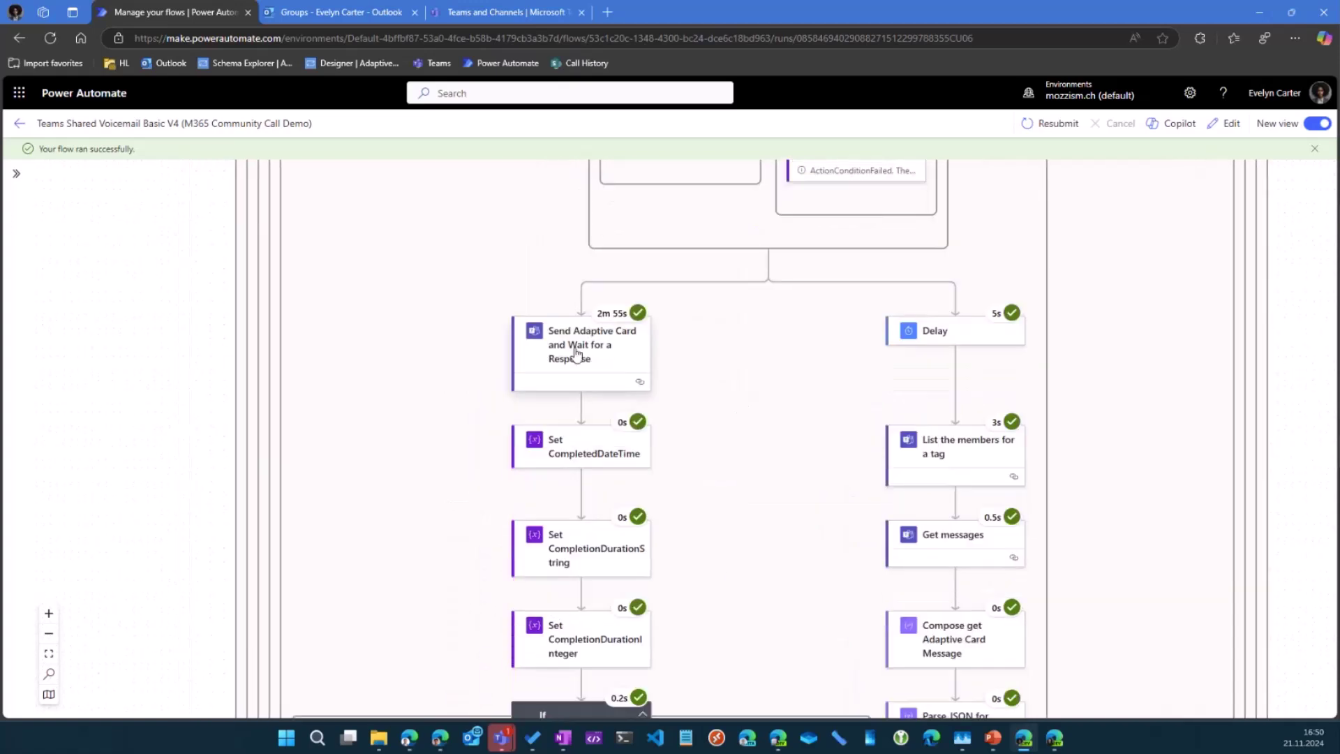
click(575, 353)
scroll(293, 349, down, 3)
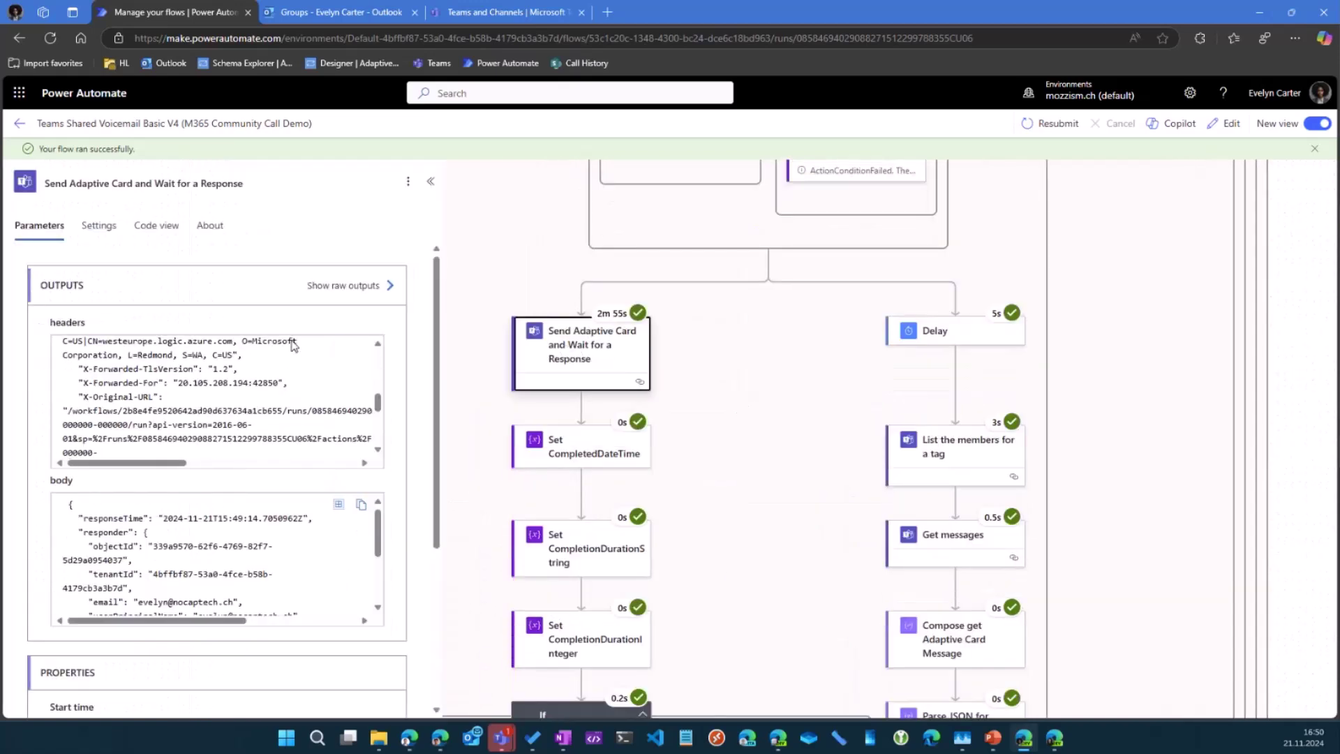
scroll(294, 347, down, 3)
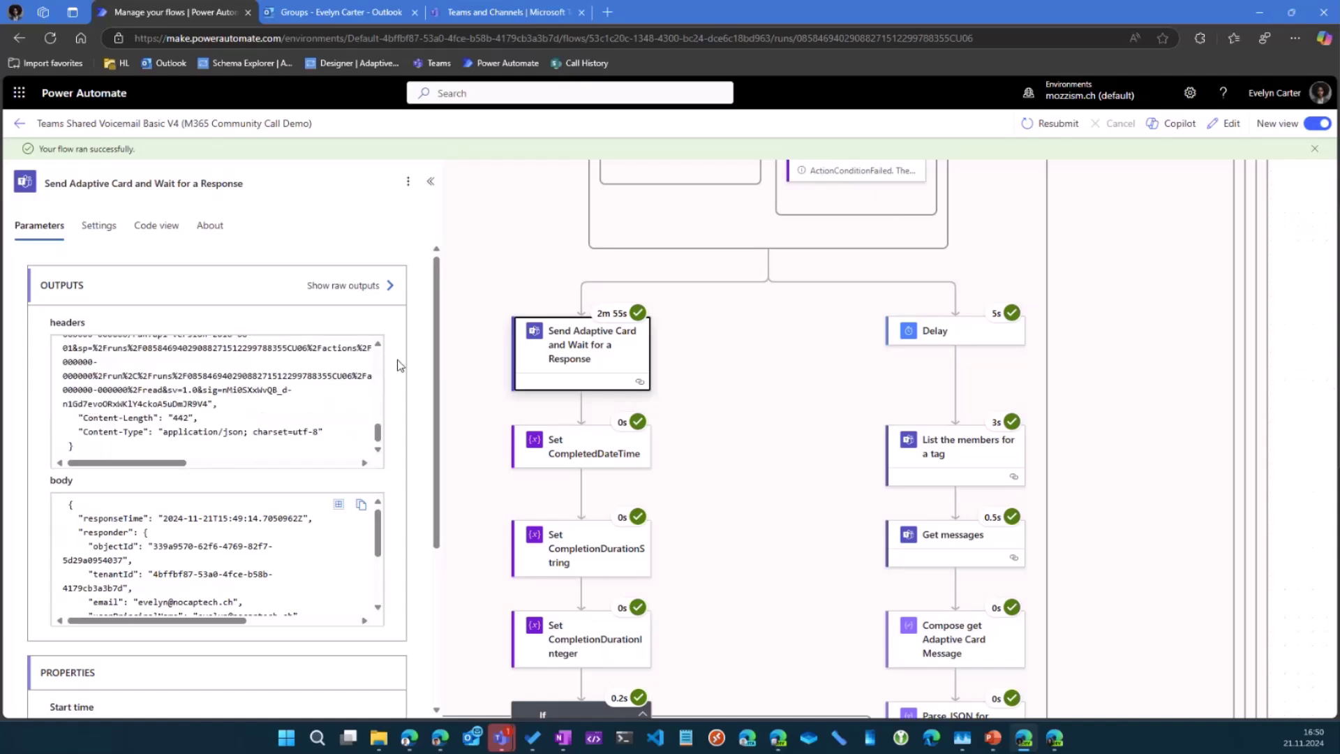
click(716, 408)
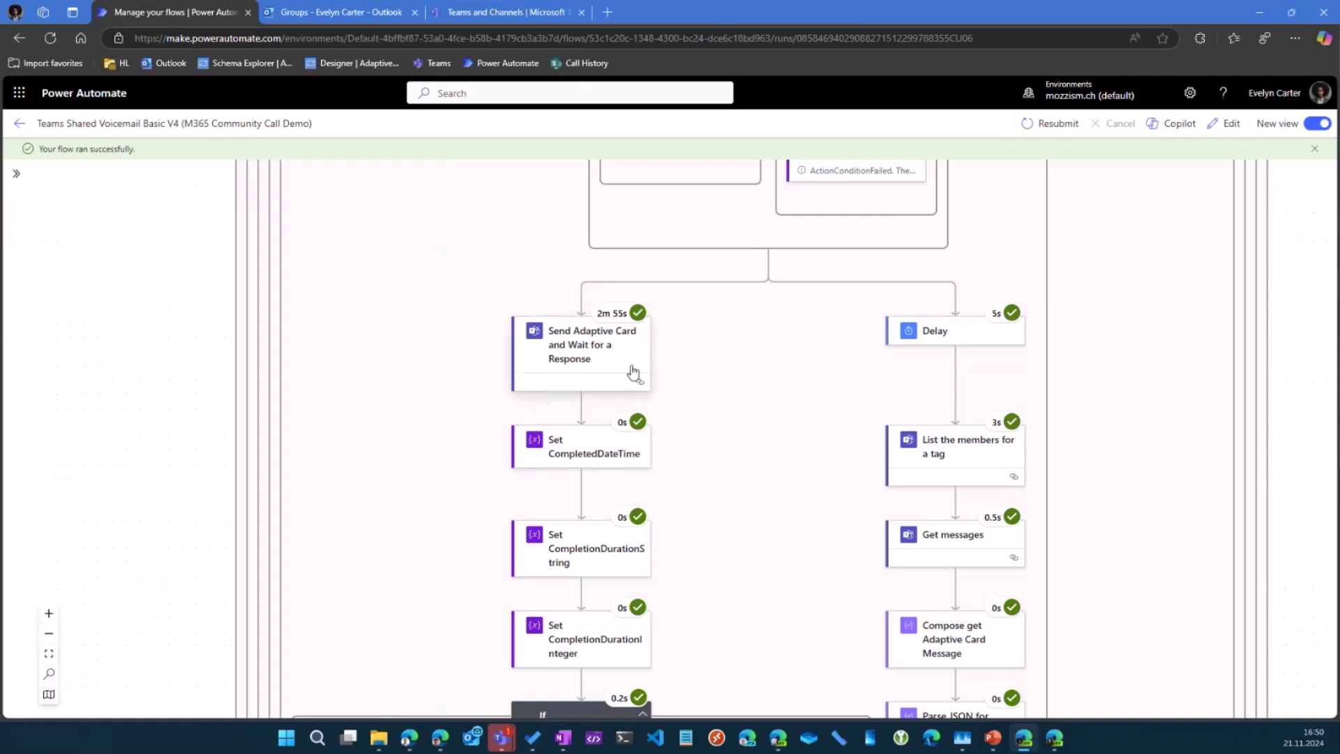
drag(724, 397, 727, 302)
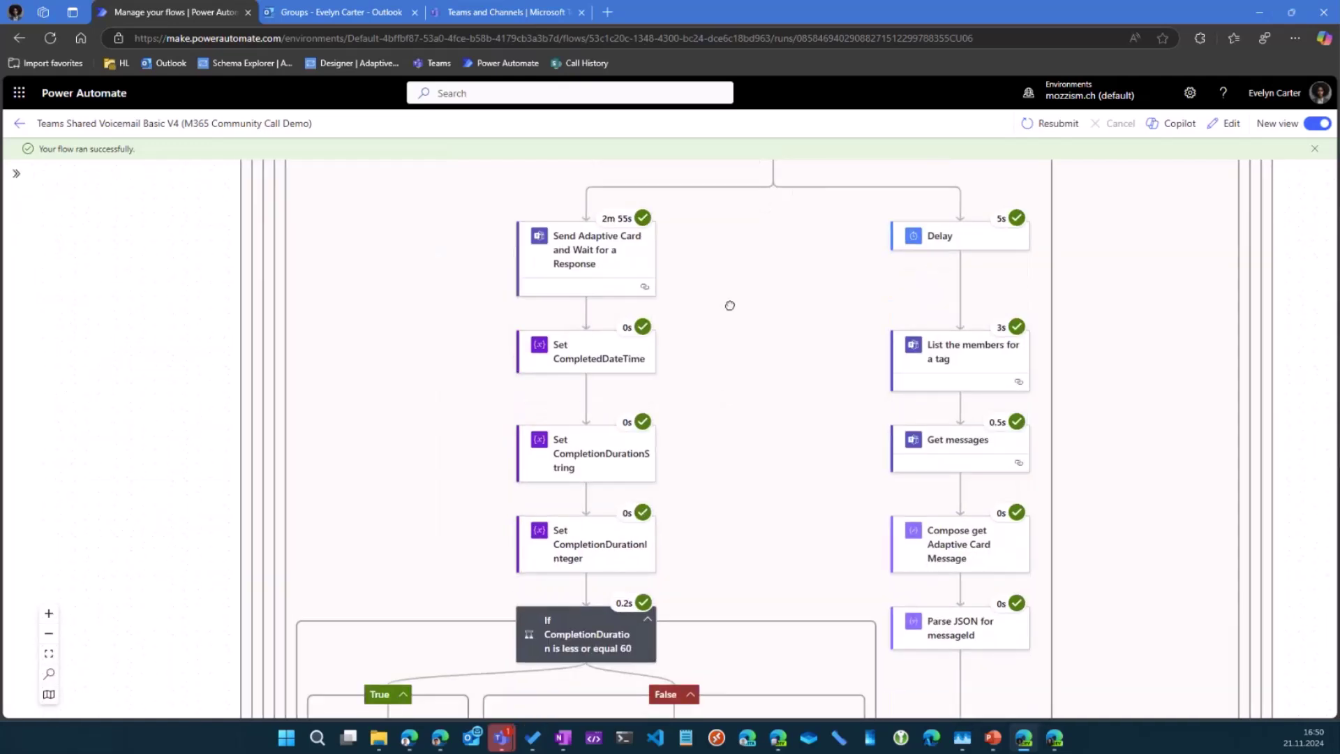
Inspect the run details of Set CompletedDateTime and Update an adaptive card in a chat or channel
click(584, 358)
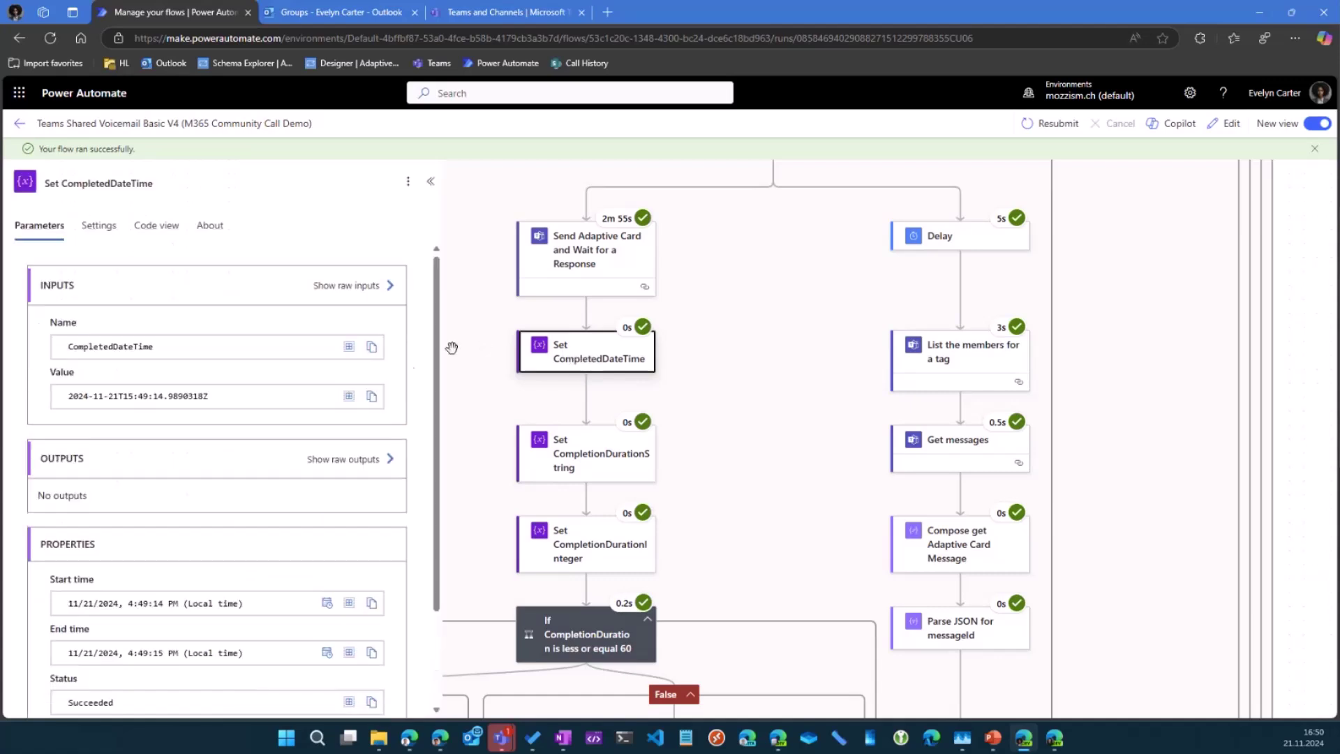
click(688, 425)
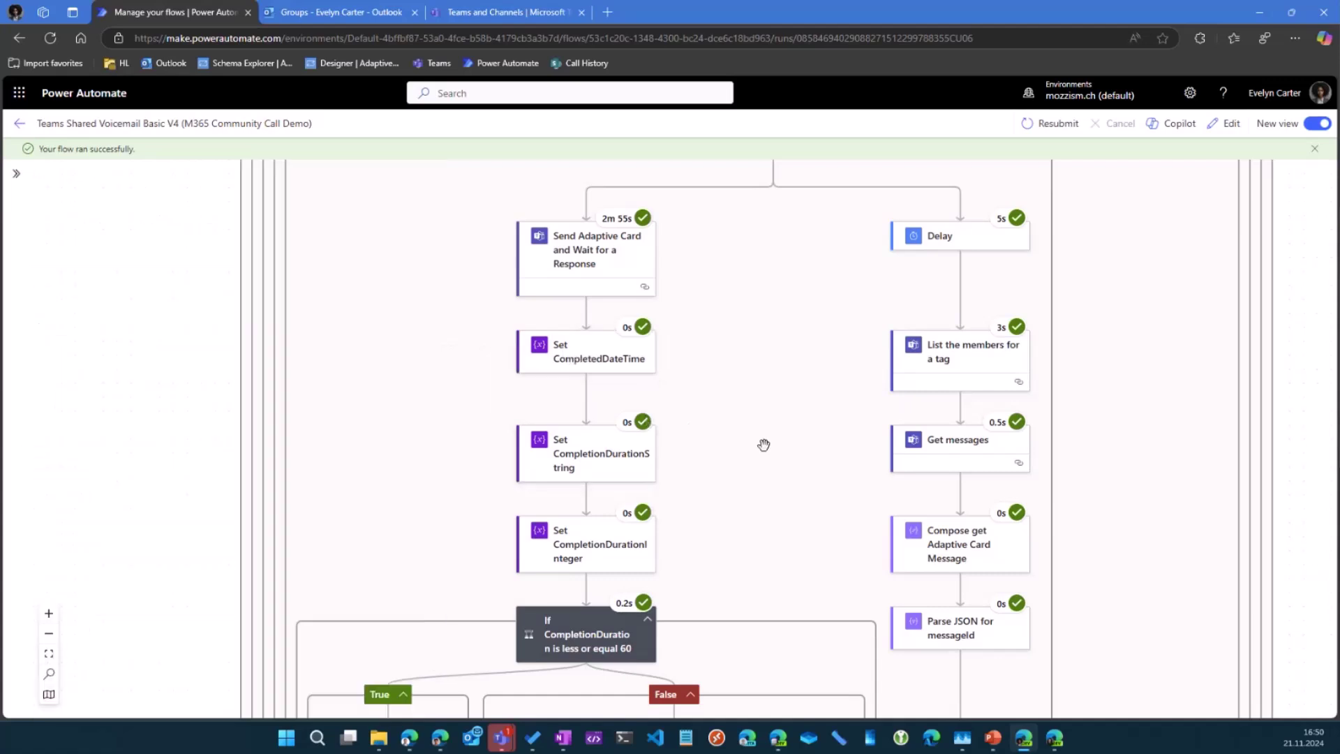
scroll(757, 432, down, 3)
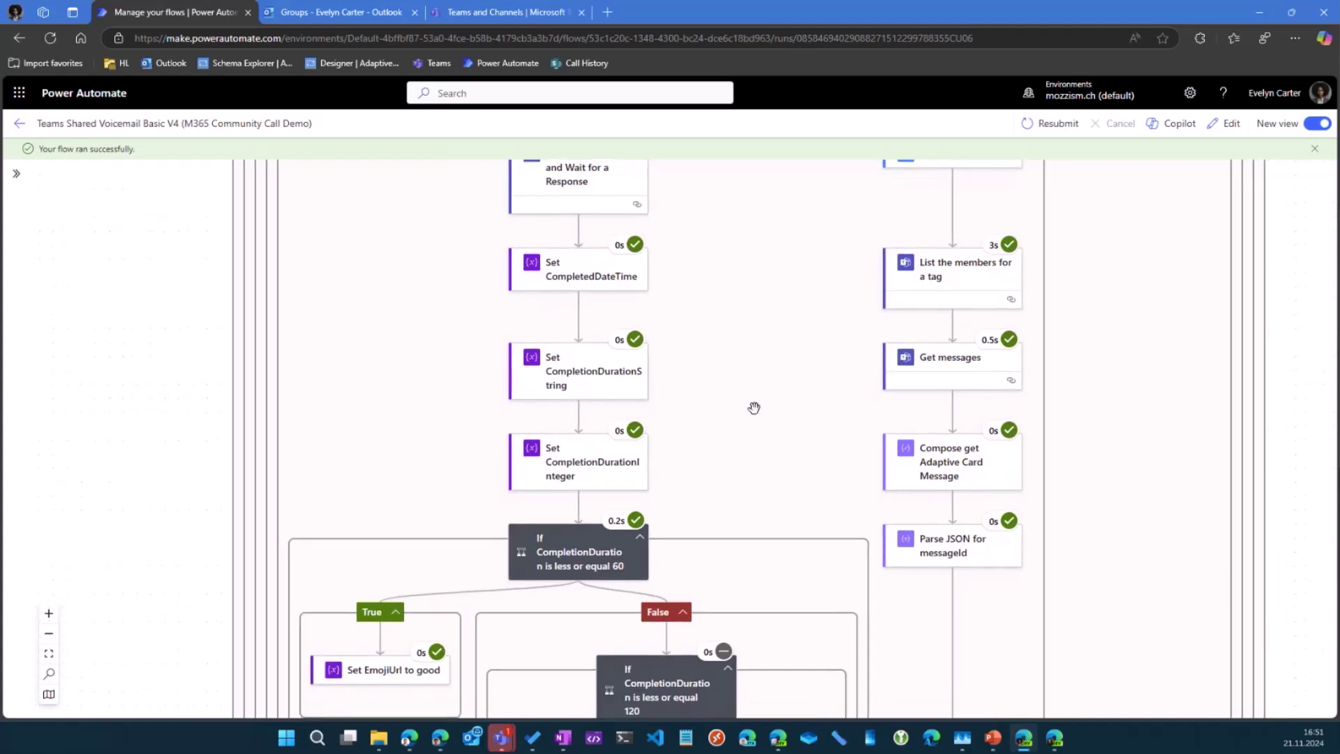
scroll(751, 390, down, 5)
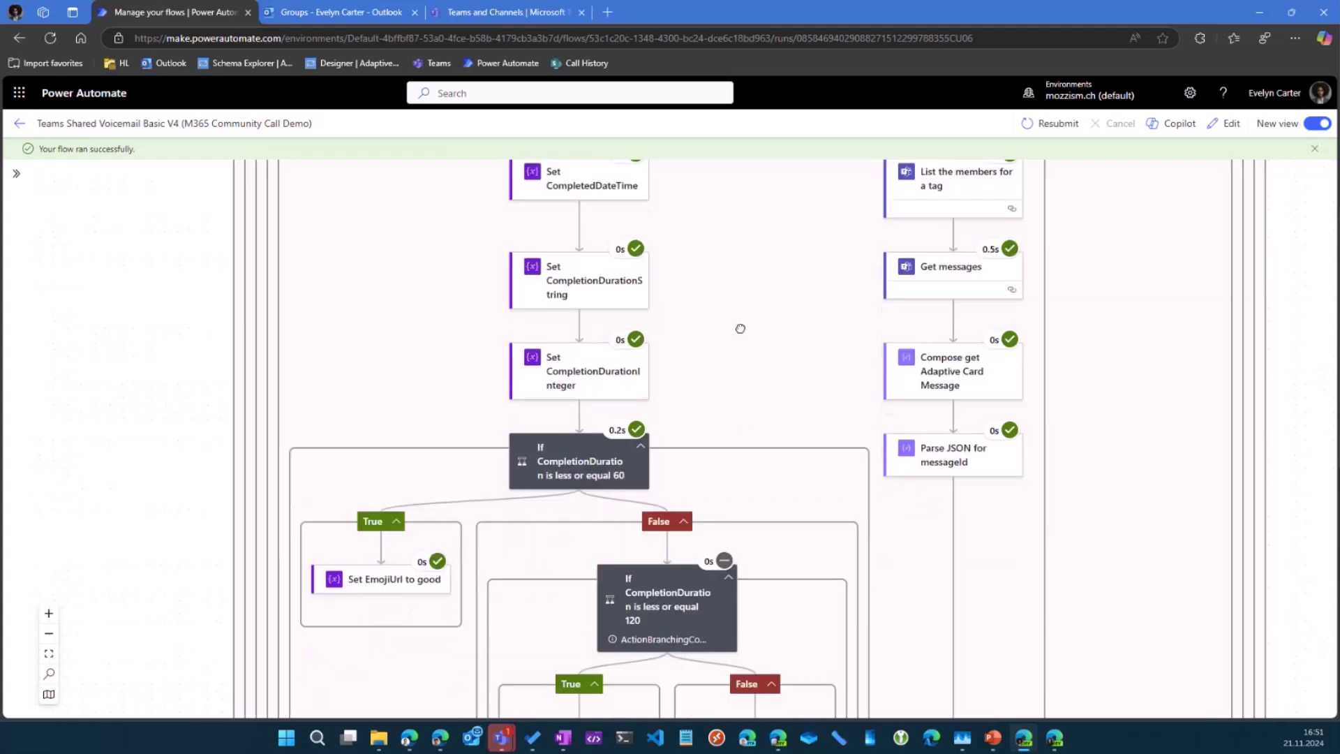
scroll(751, 335, down, 2)
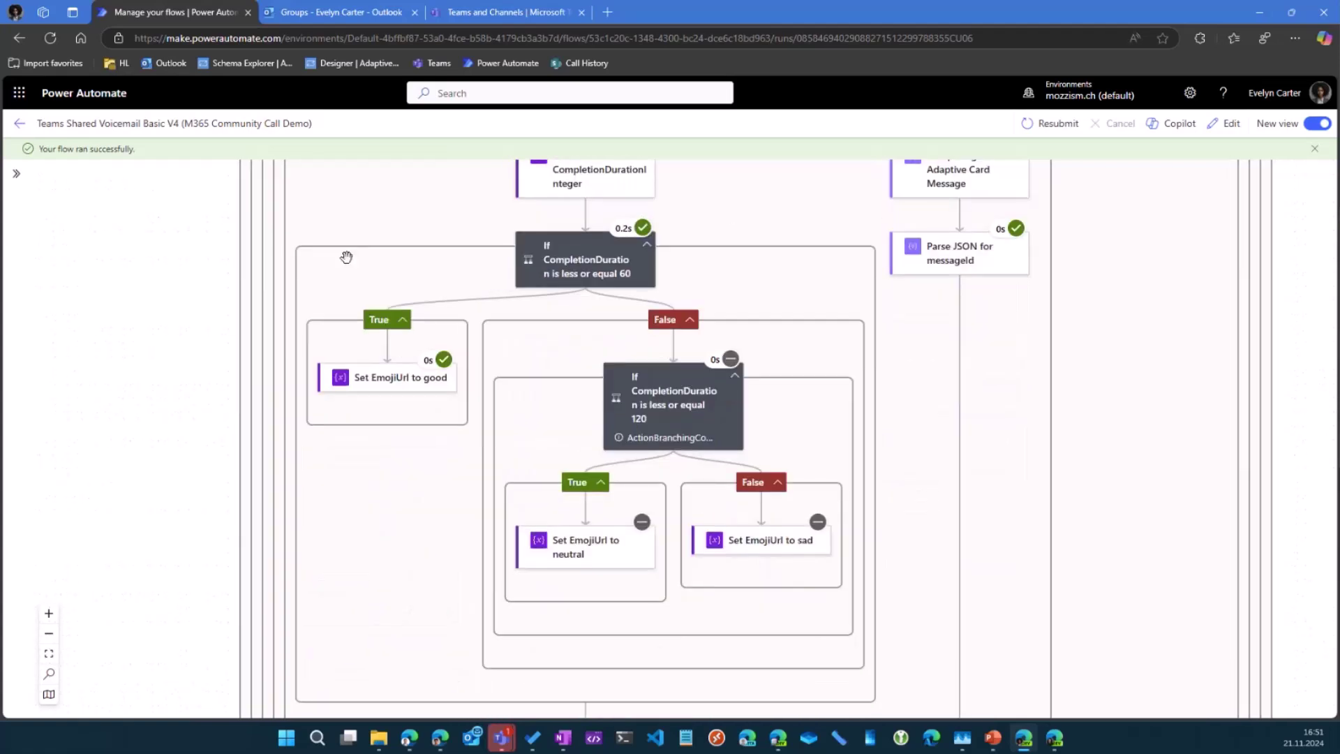
scroll(389, 458, down, 4)
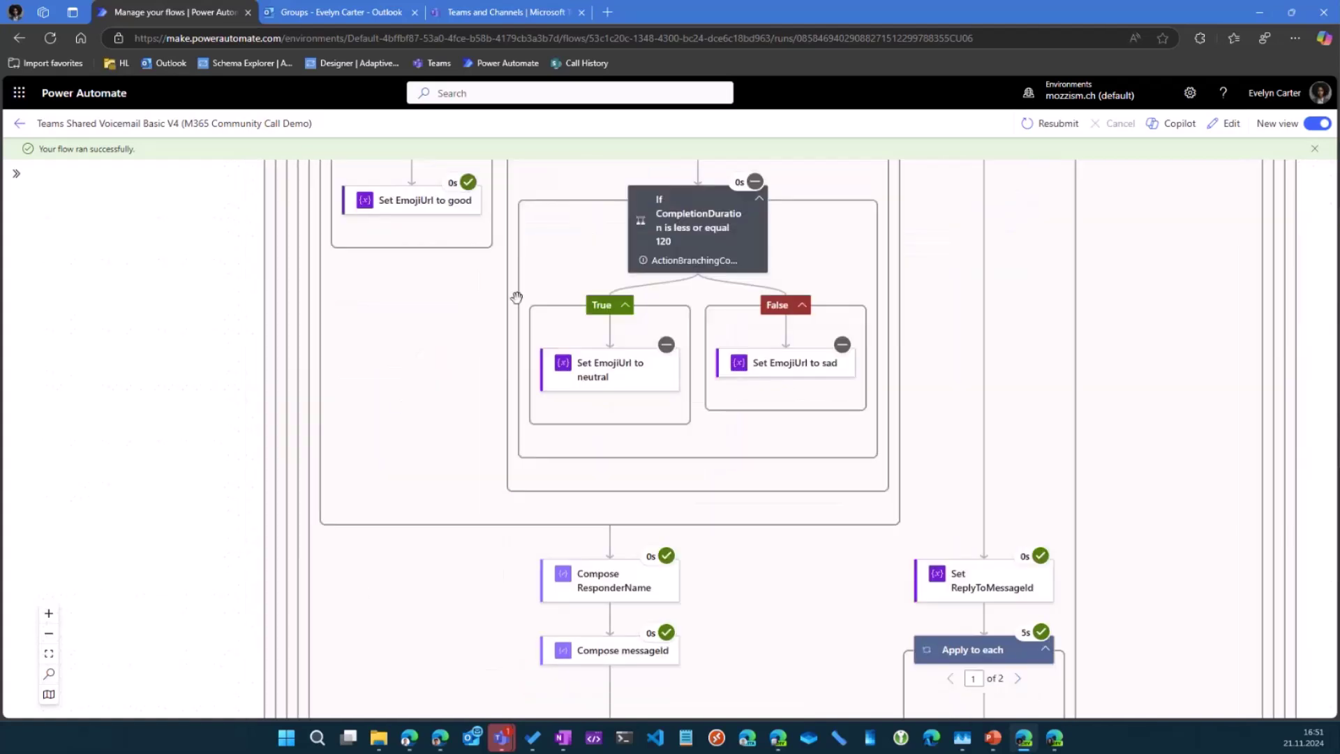
scroll(731, 598, down, 7)
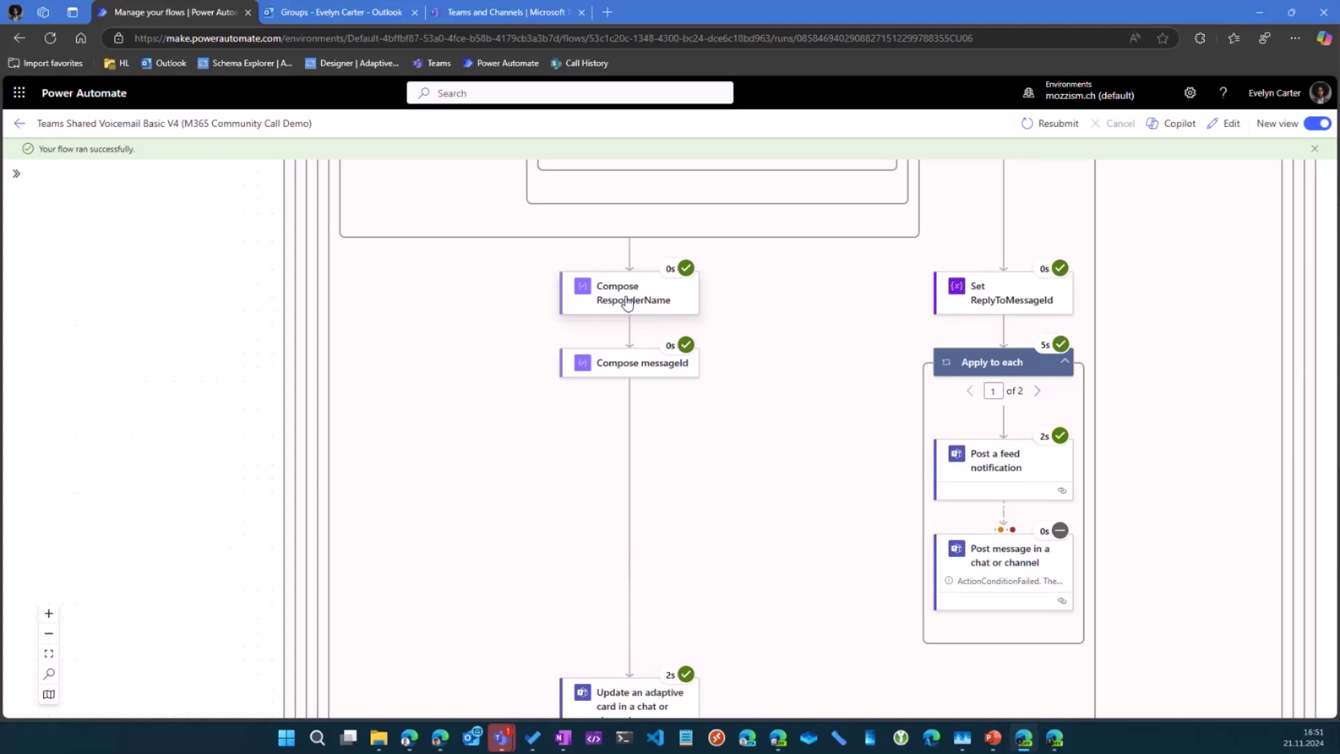
drag(778, 487, 754, 331)
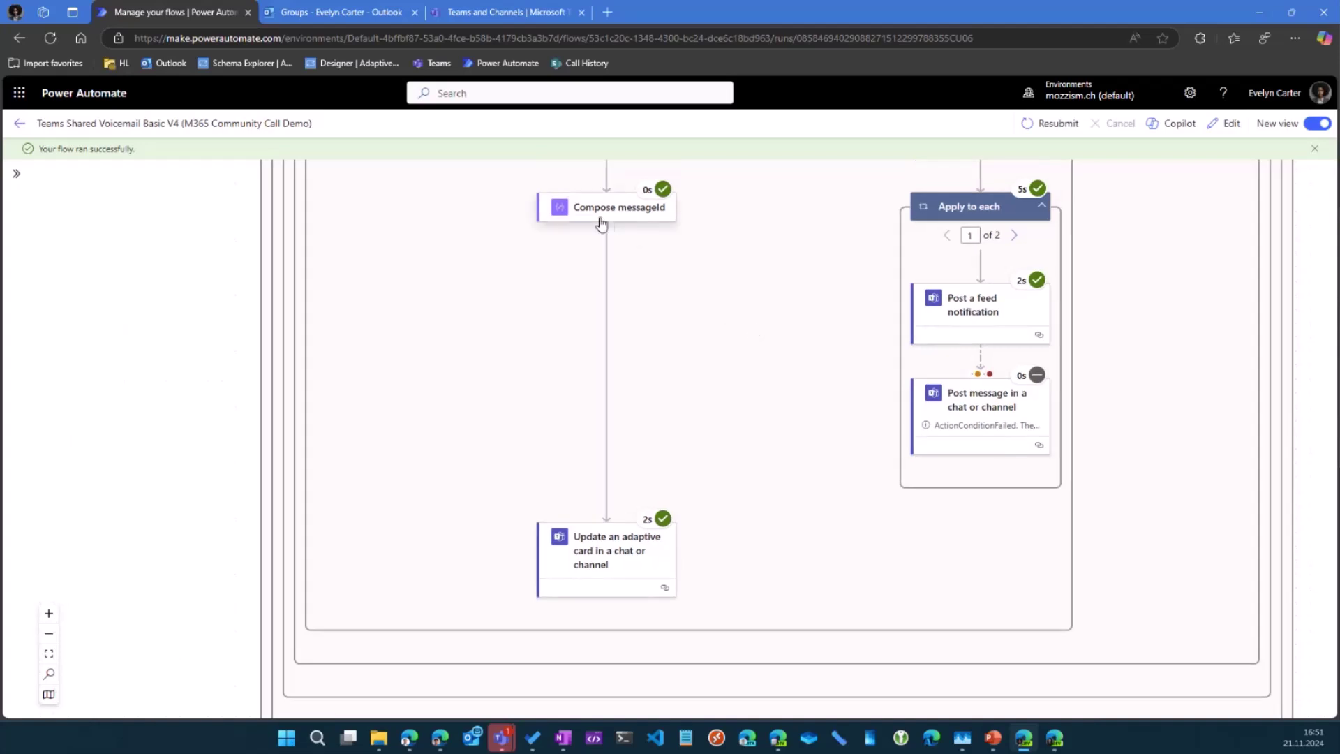
click(607, 550)
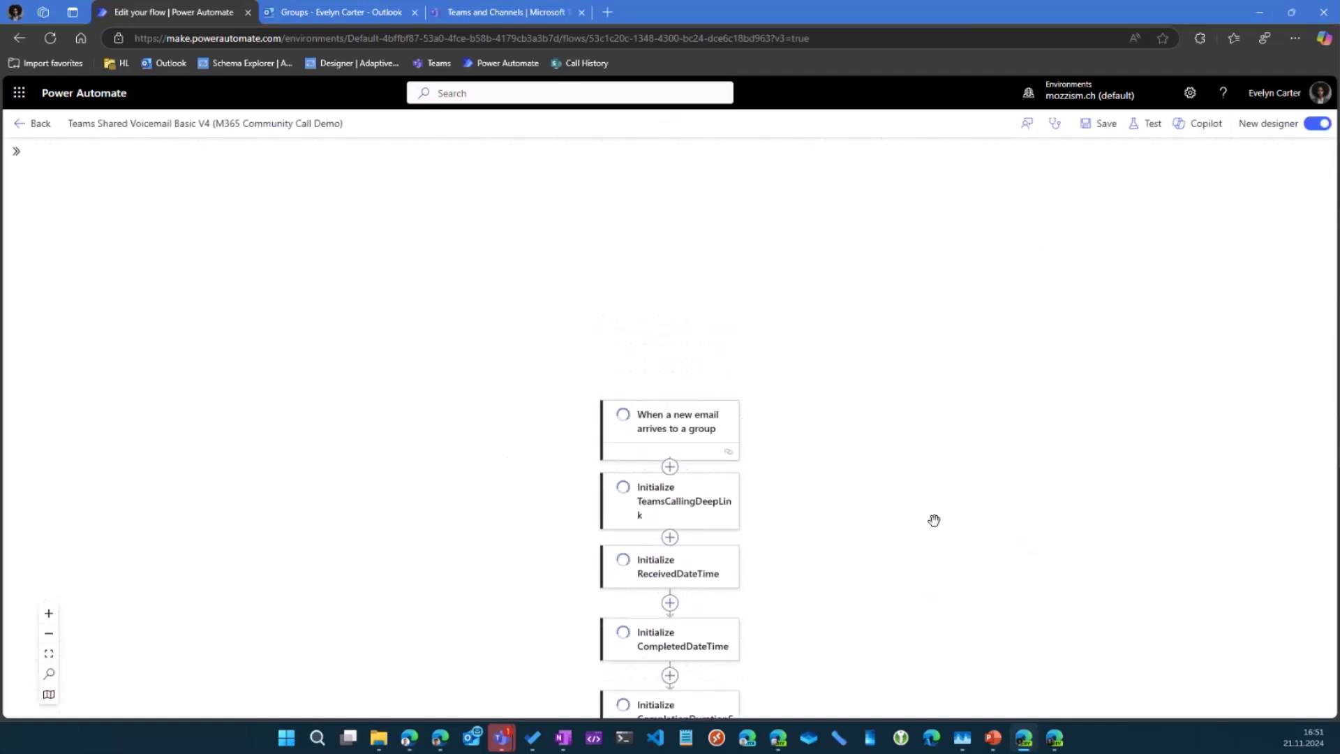
Scroll down past the post loop and attachment condition branches to select the Update an adaptive card step
scroll(913, 592, down, 7)
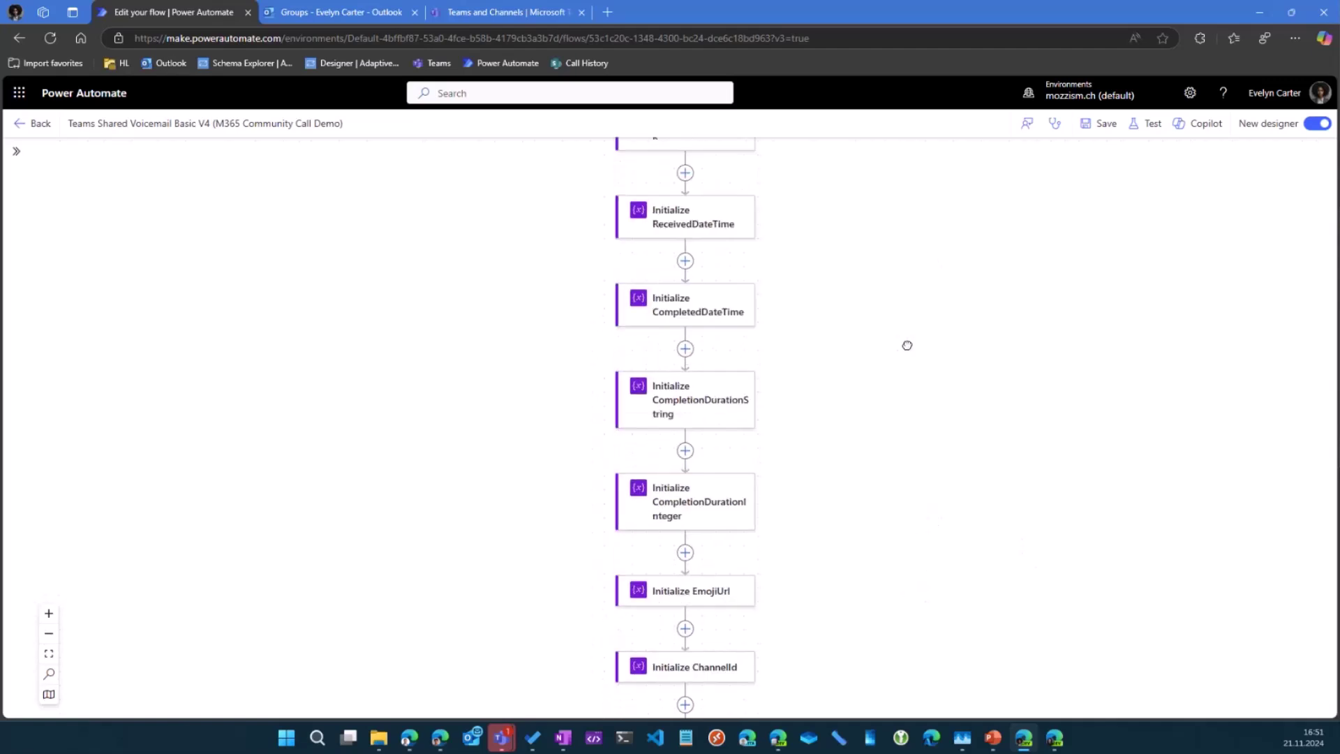
drag(900, 442, 903, 261)
drag(915, 637, 900, 137)
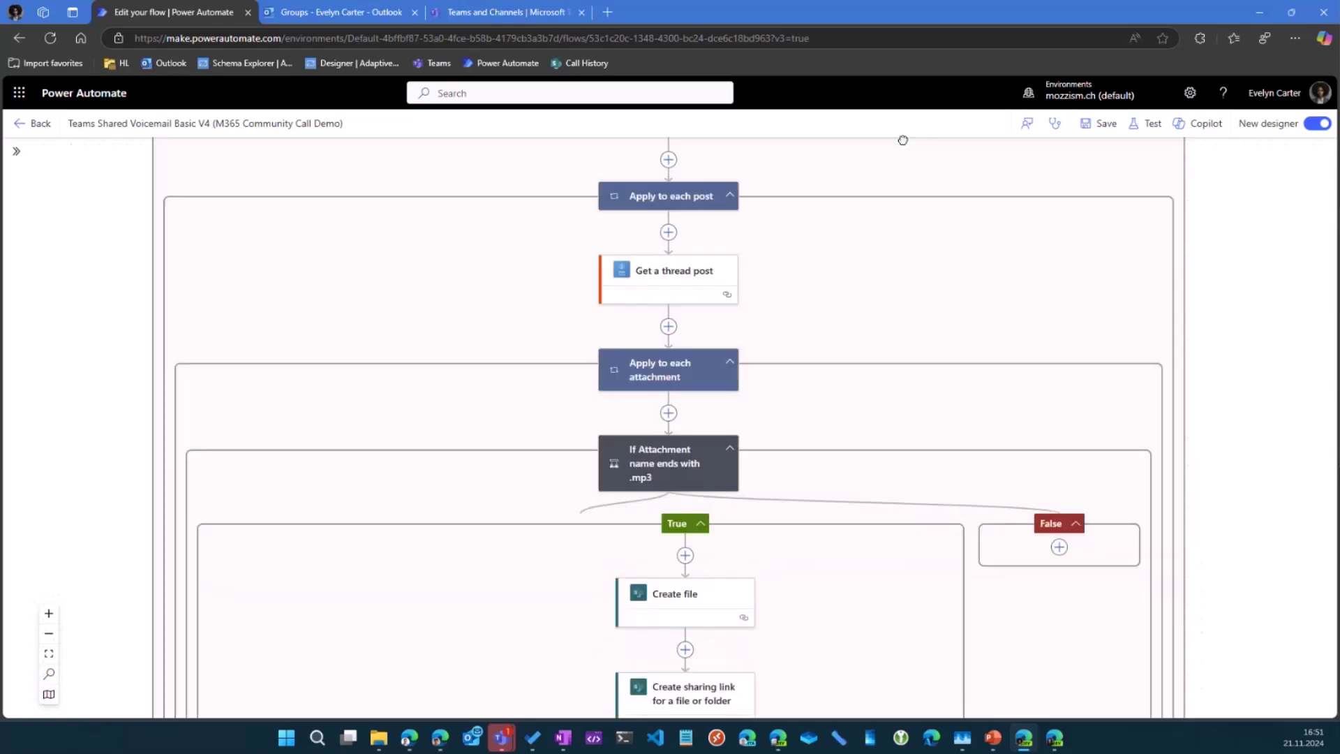
scroll(868, 620, down, 12)
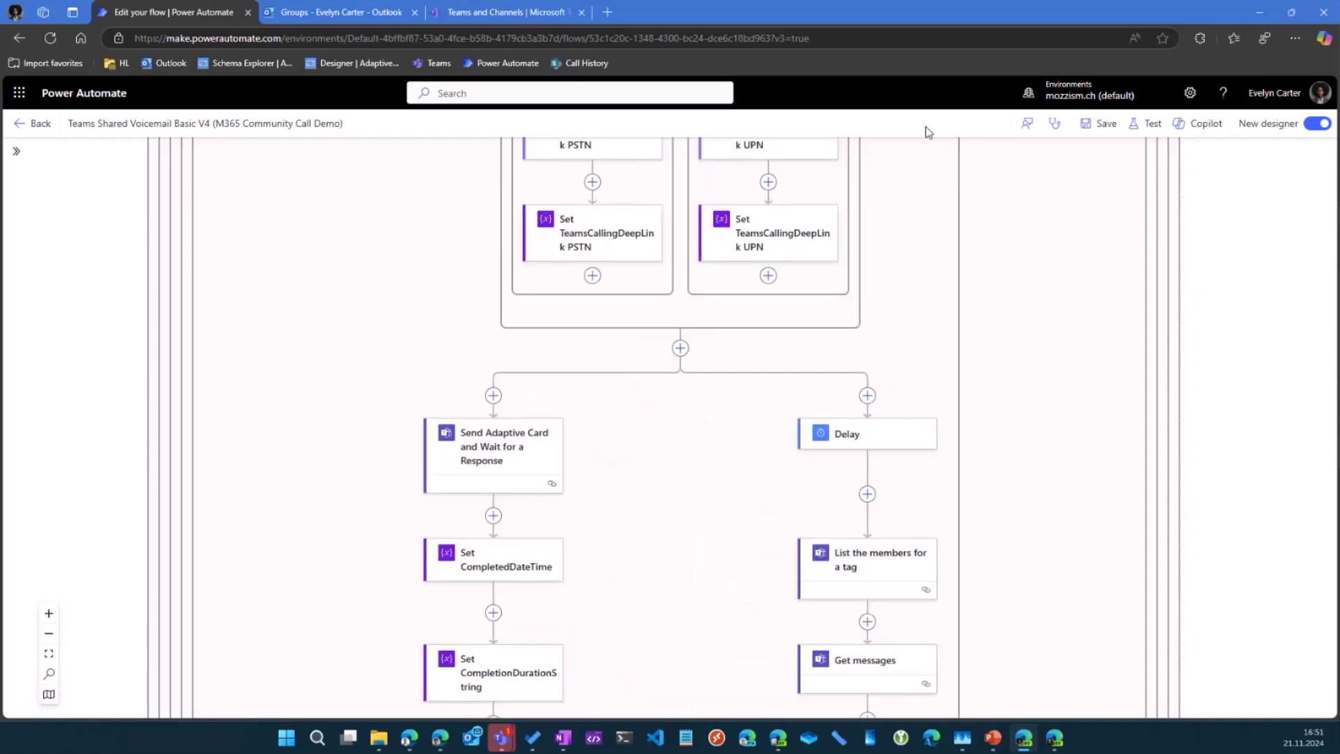
scroll(1019, 534, down, 15)
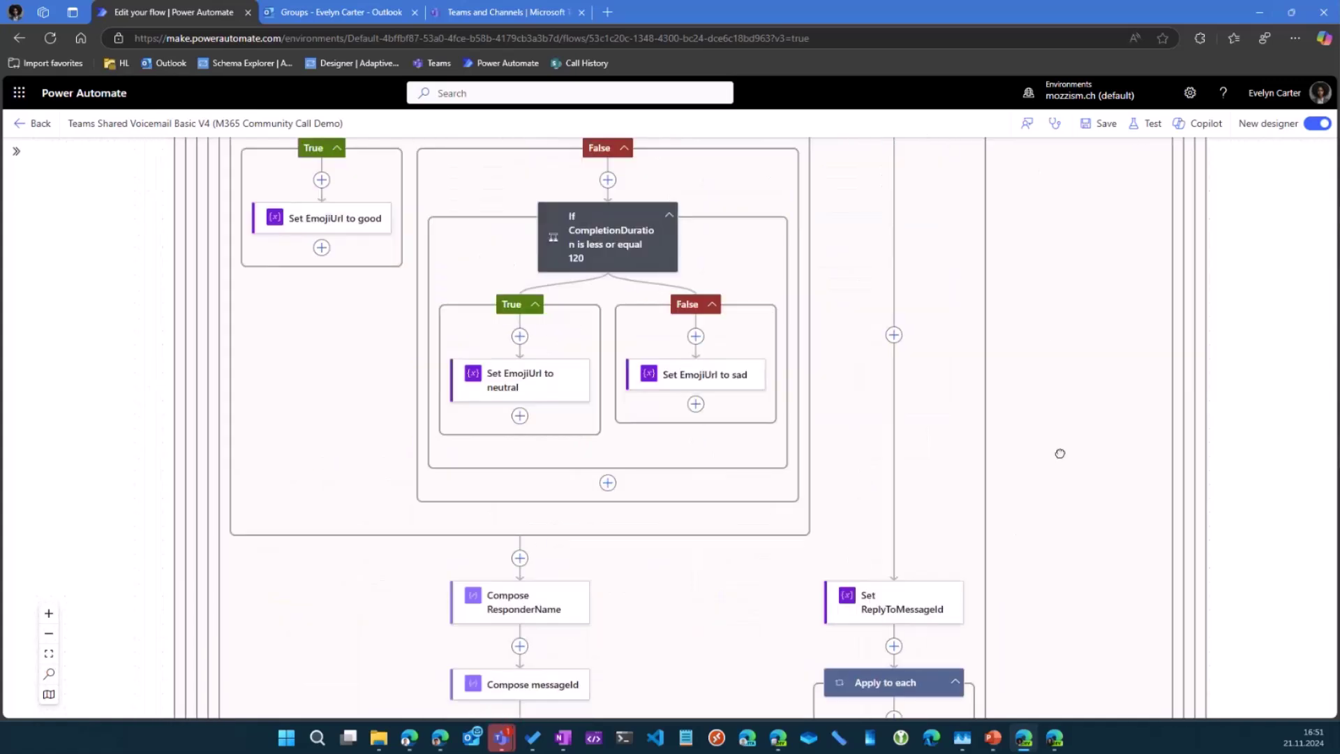
scroll(1008, 479, down, 6)
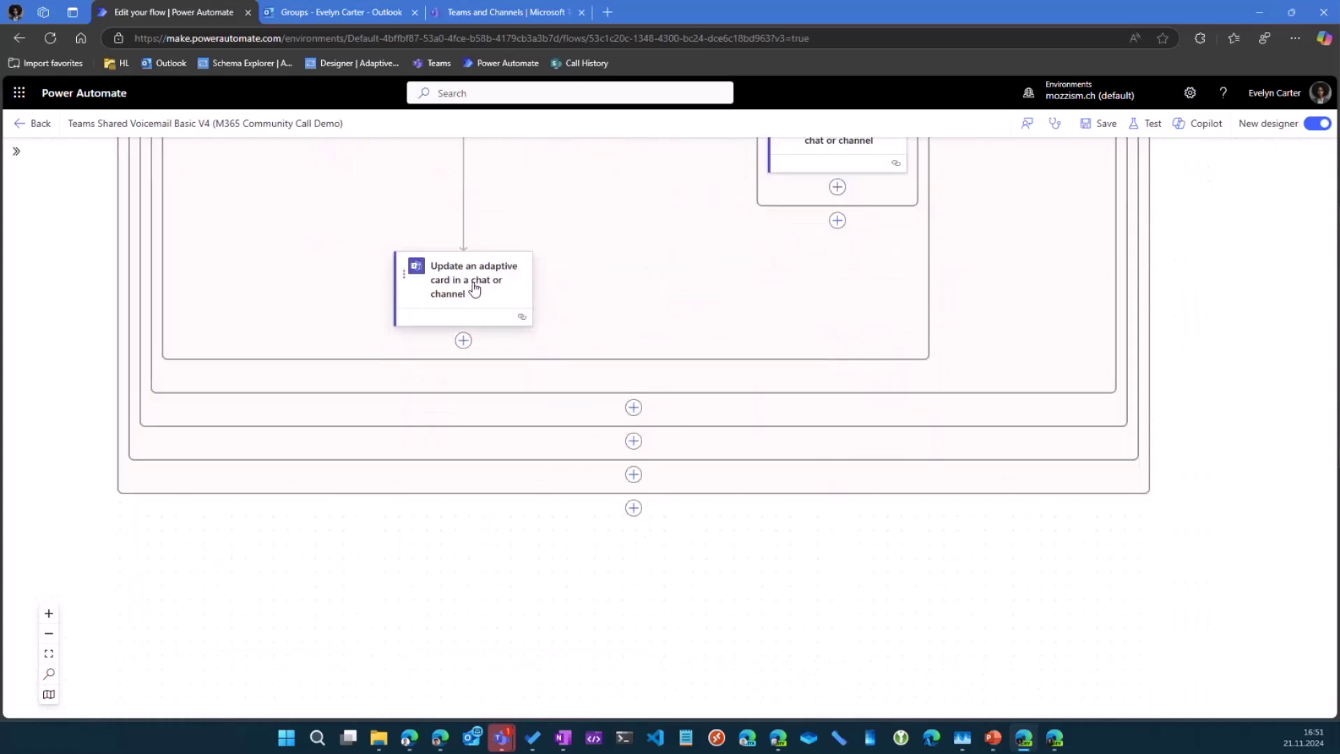
click(489, 290)
Review the step's Adaptive Card JSON parameters, then return to the Teams voicemail channel
scroll(166, 492, down, 15)
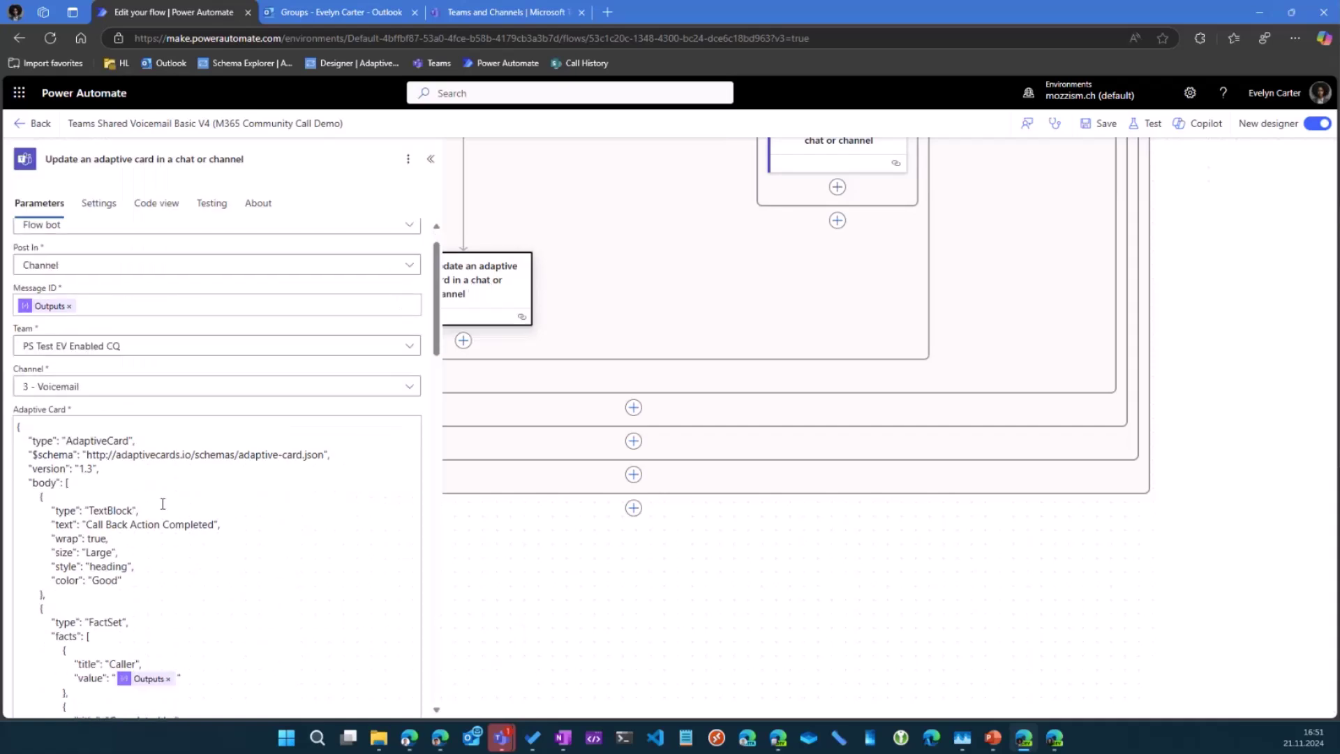
scroll(186, 432, down, 3)
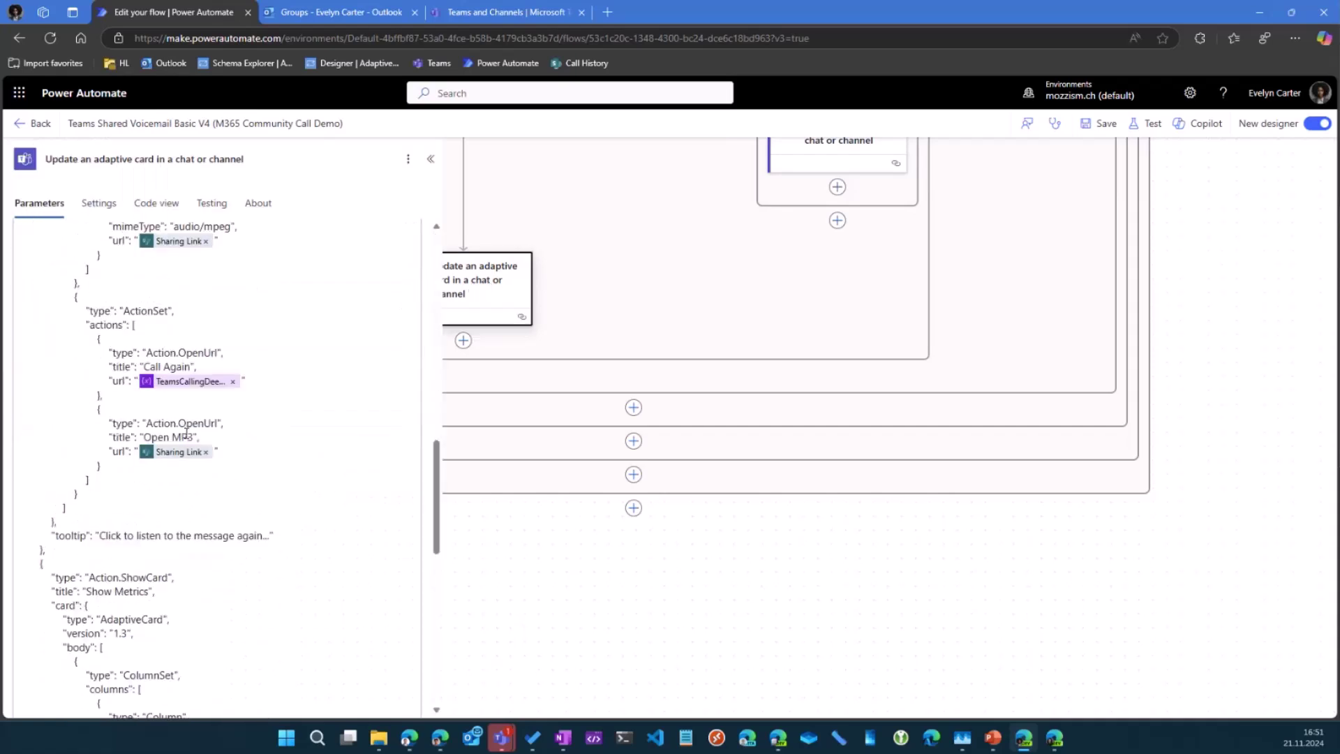
scroll(185, 434, down, 6)
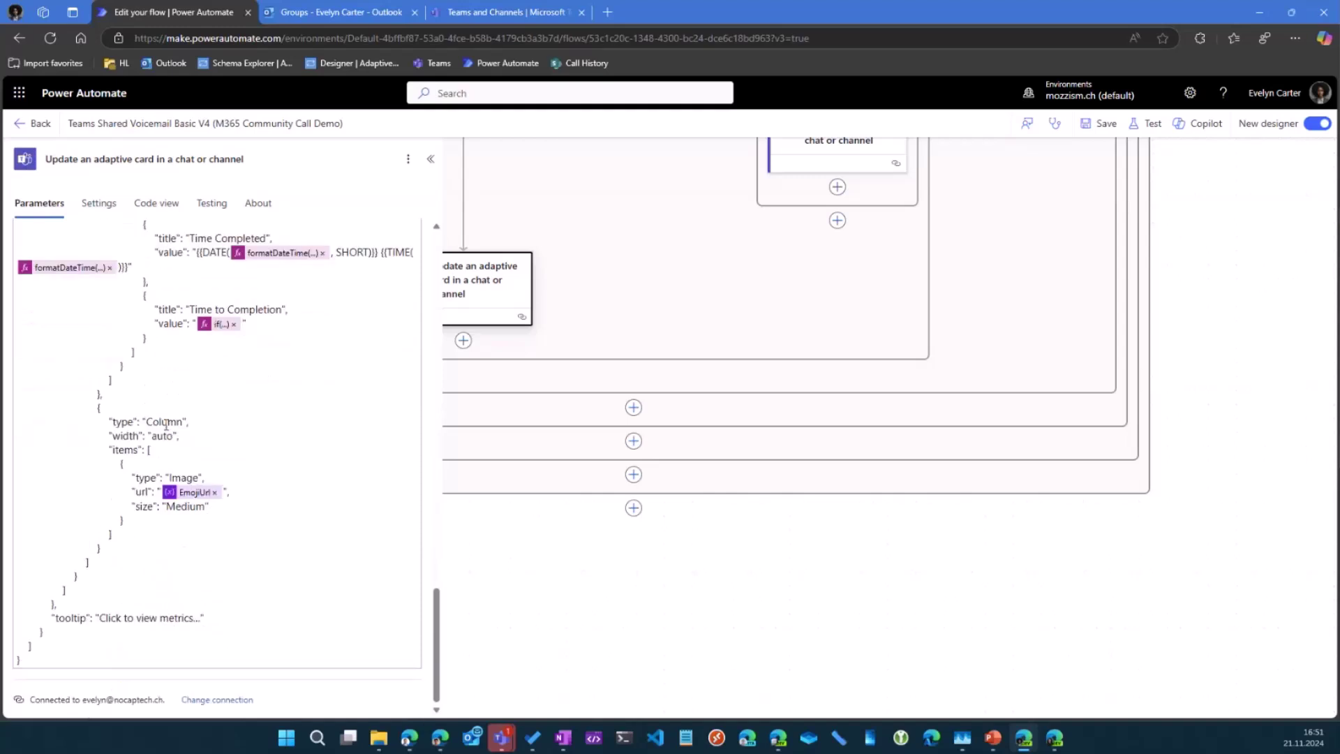
scroll(230, 466, up, 6)
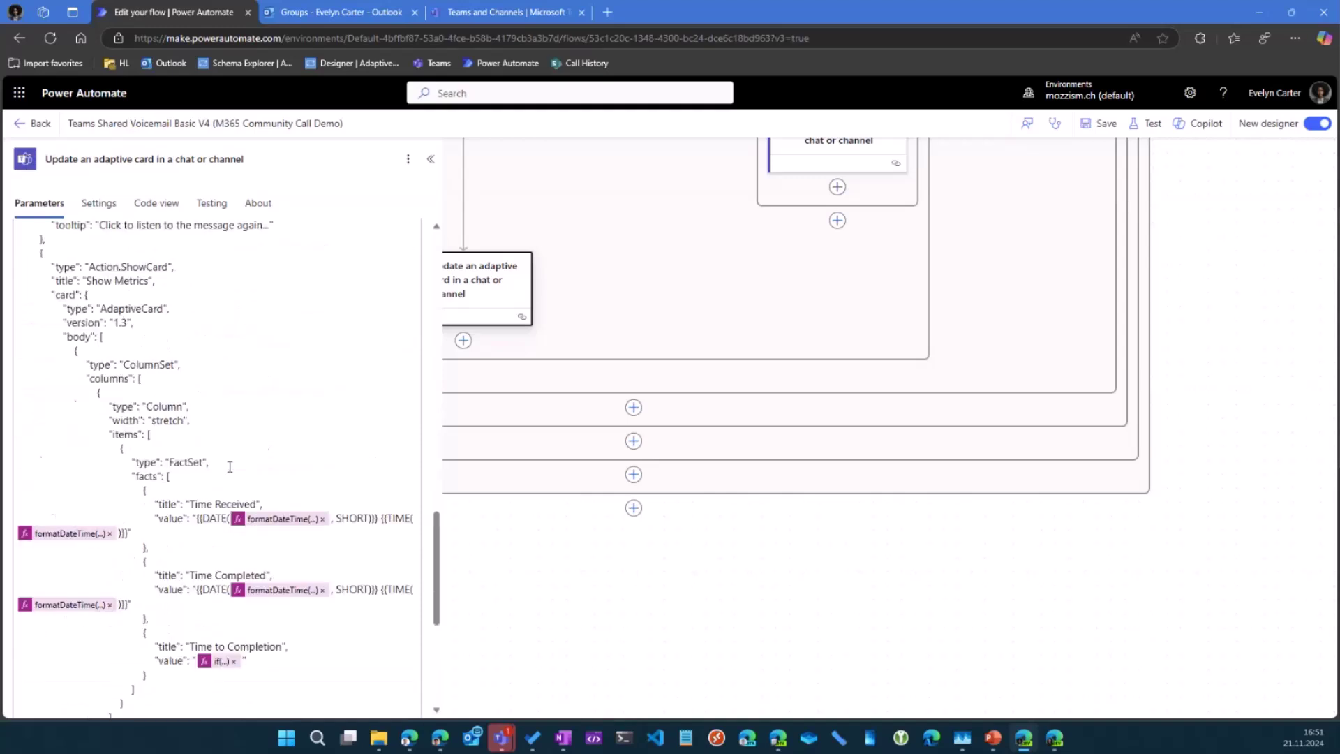
click(478, 13)
Show the 3 - Voicemail channel's MP3 files, then advance PowerPoint to the Live Demo Shared Voicemail slide
click(593, 395)
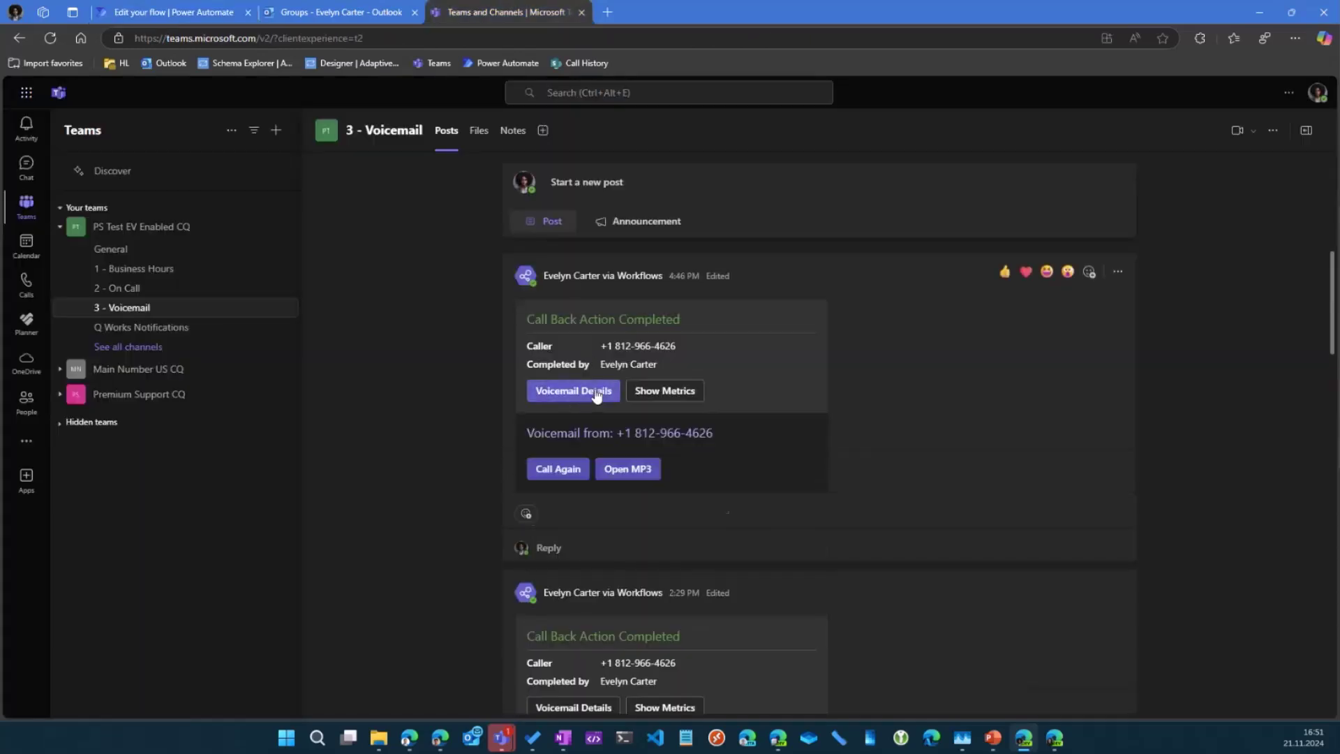
click(596, 395)
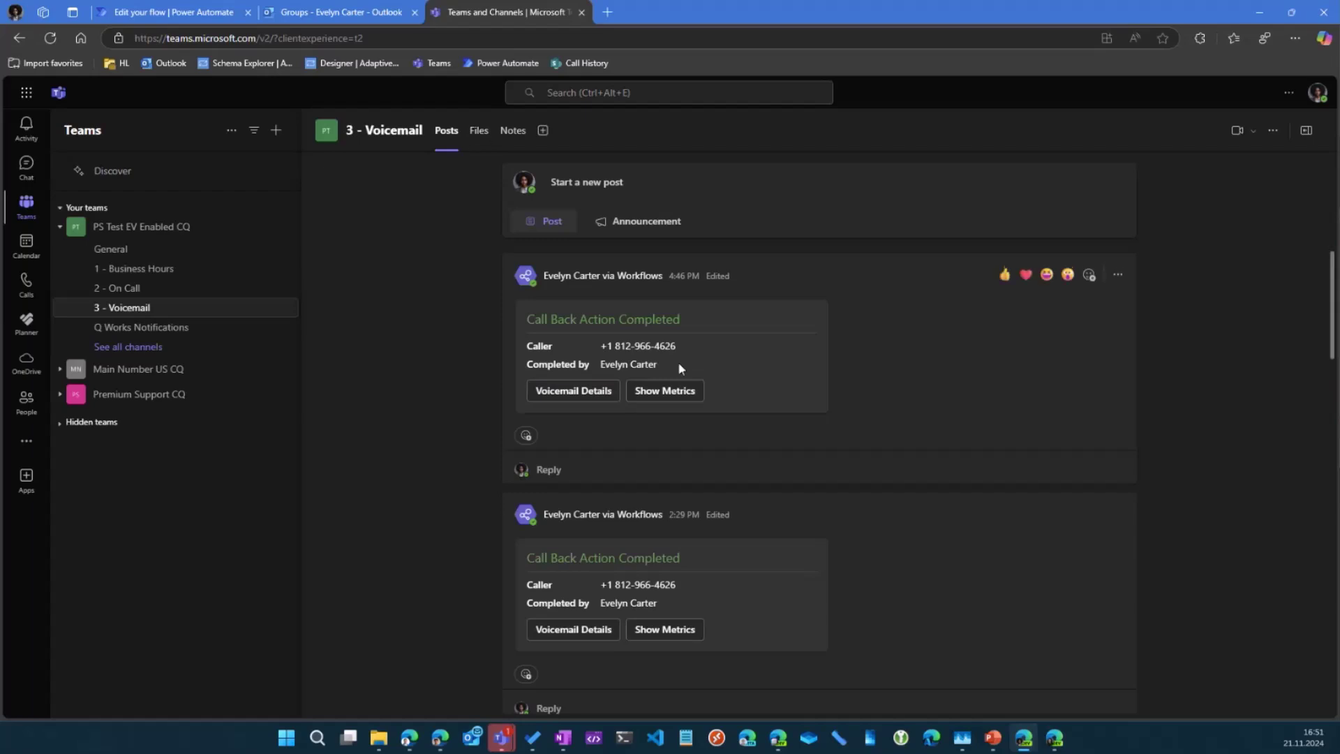
click(480, 132)
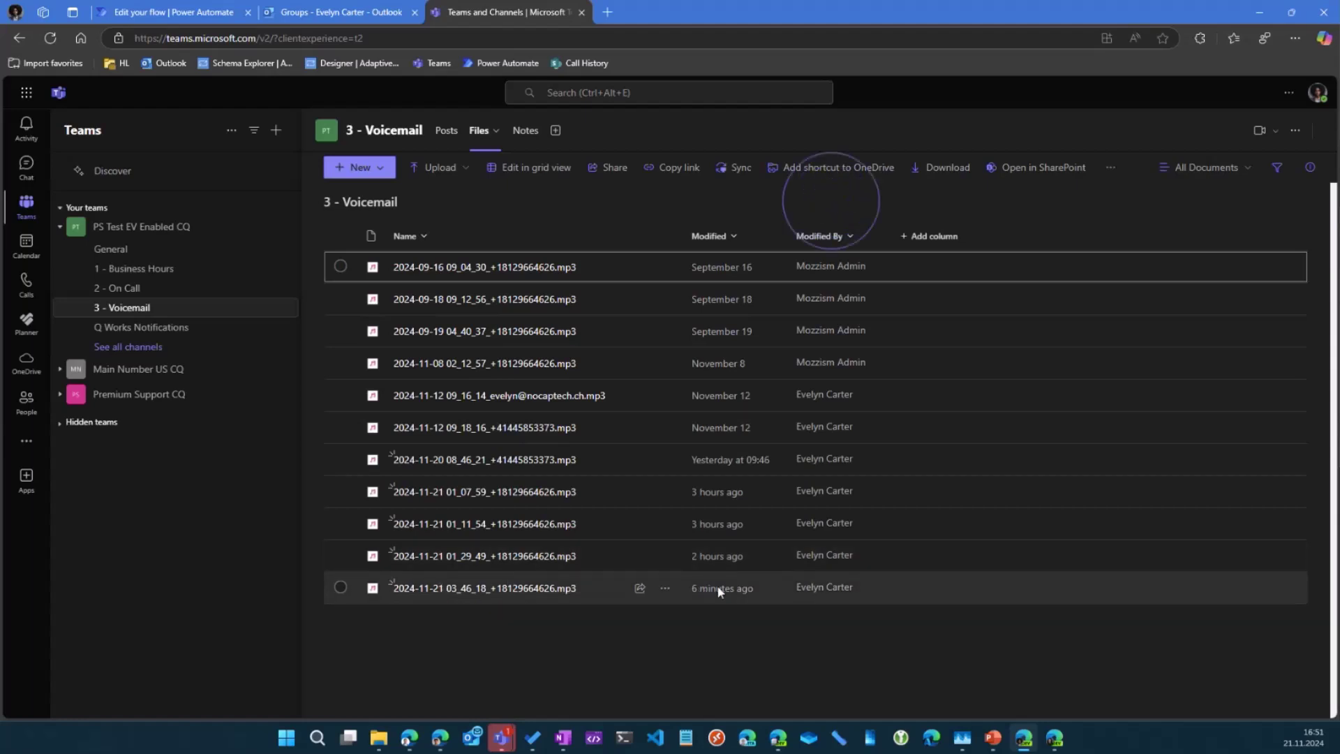
click(992, 737)
key(Down)
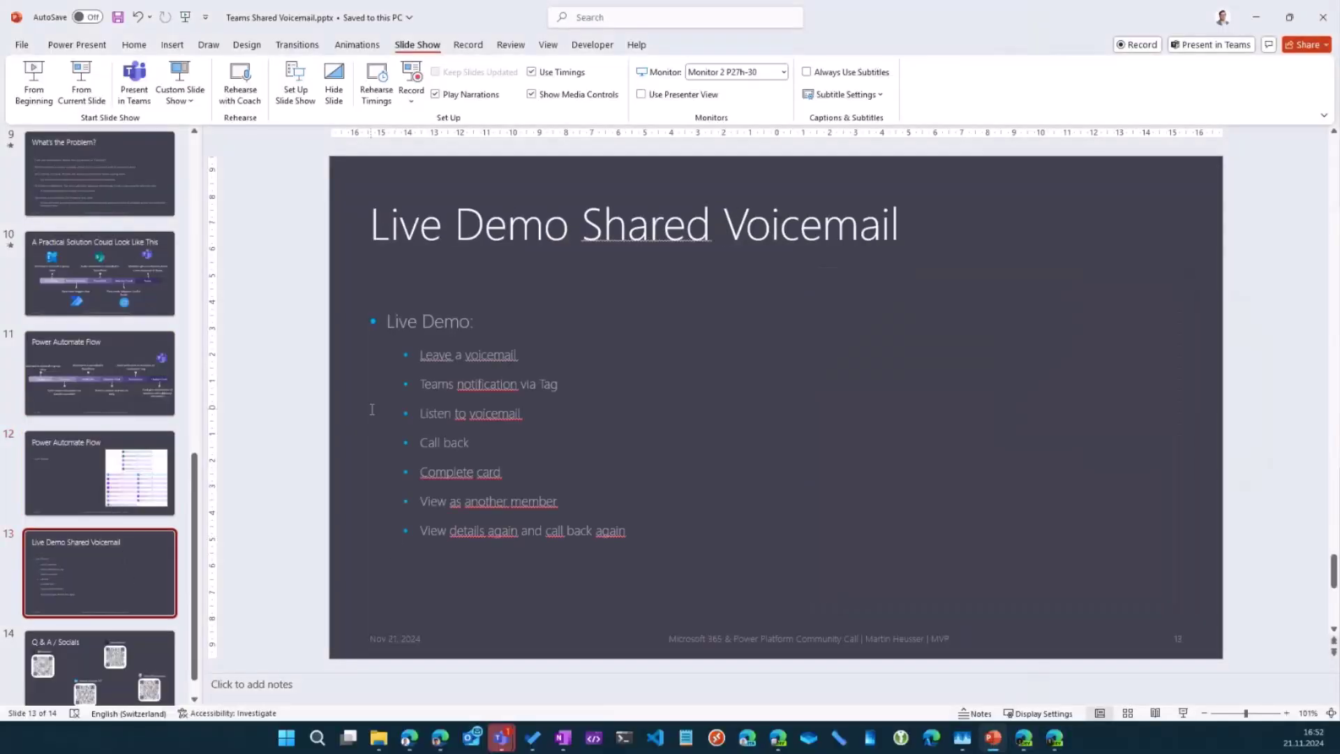
Go to slide 14, the final Q & A / Socials slide with four QR codes
click(173, 634)
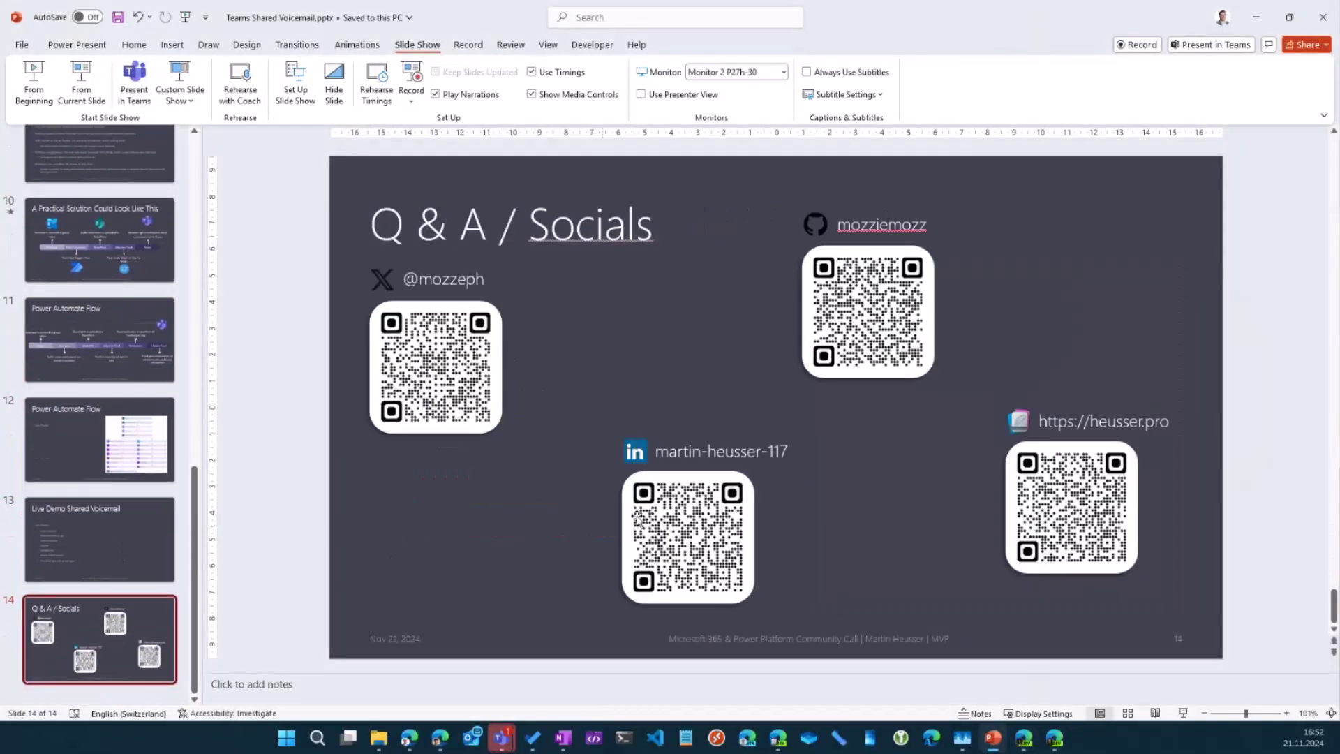